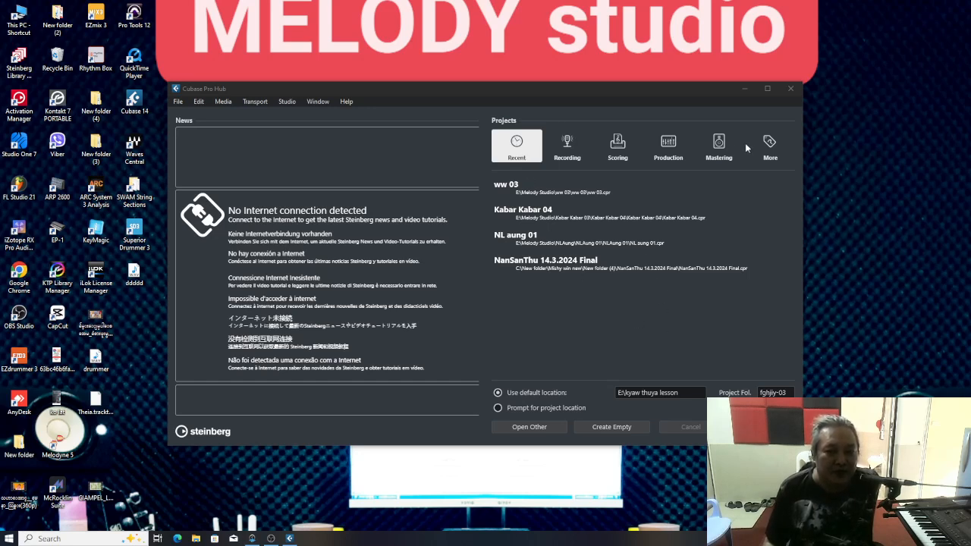
Step: Choose the Empty project template from the More category and keep the default location option for the project
left_click(771, 145)
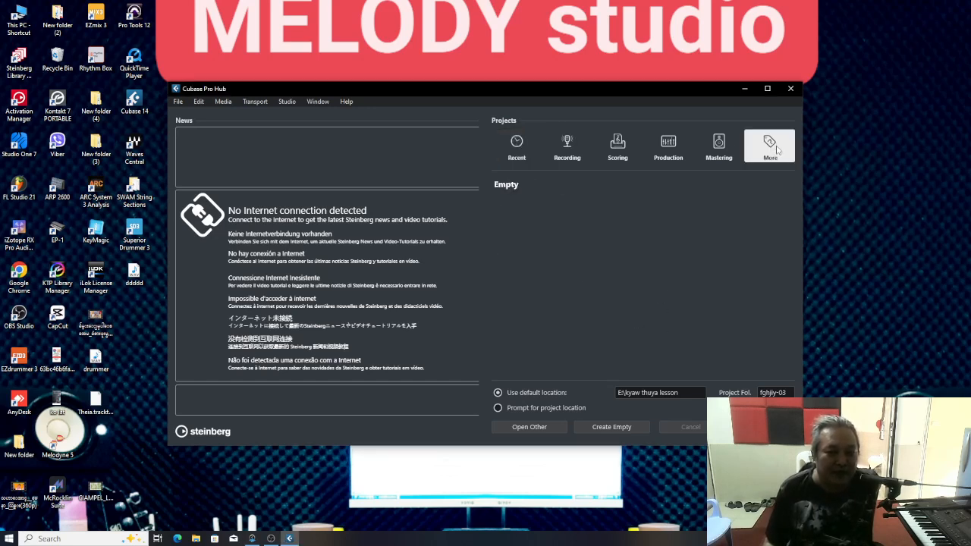
left_click(505, 191)
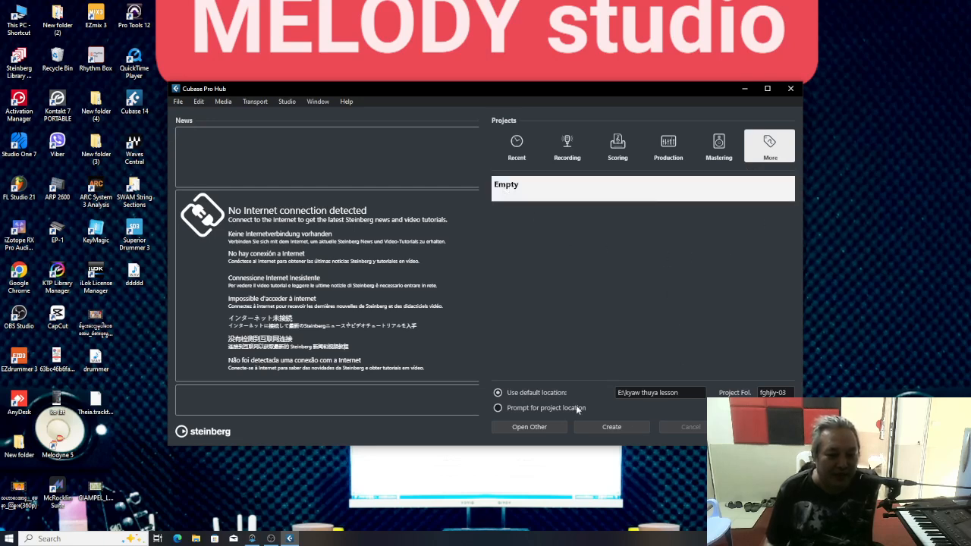
left_click(498, 409)
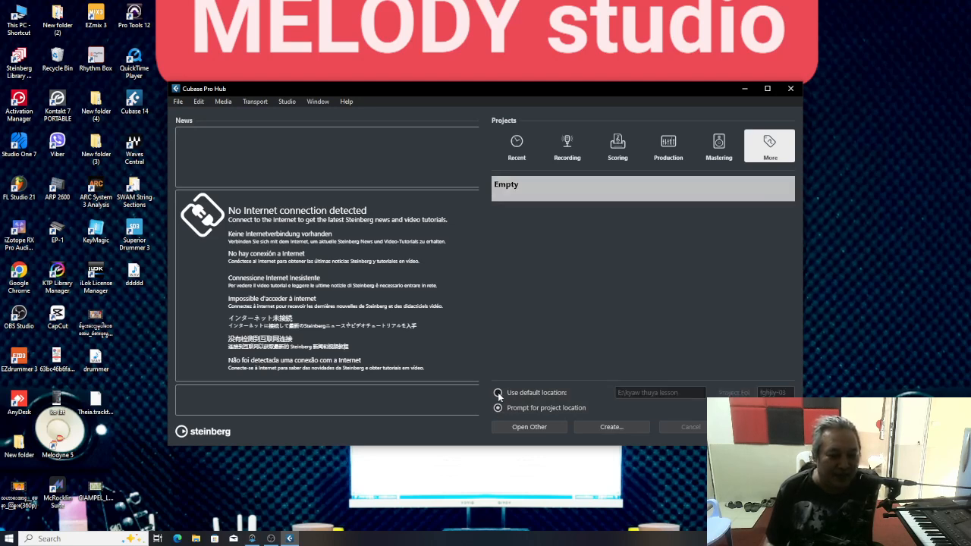
left_click(498, 393)
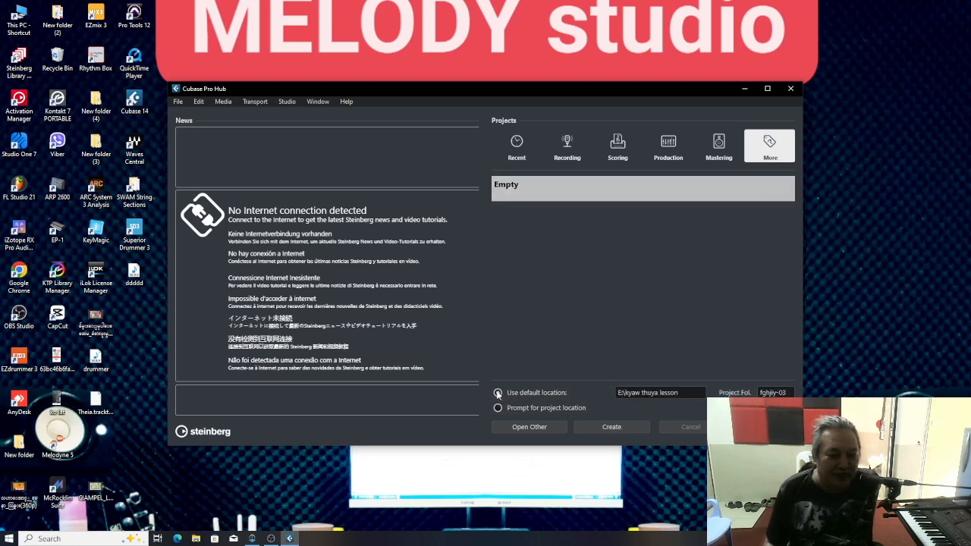
Step: Create a new folder named kkkt inside the current lesson folder and set it as the default project location
left_click(649, 392)
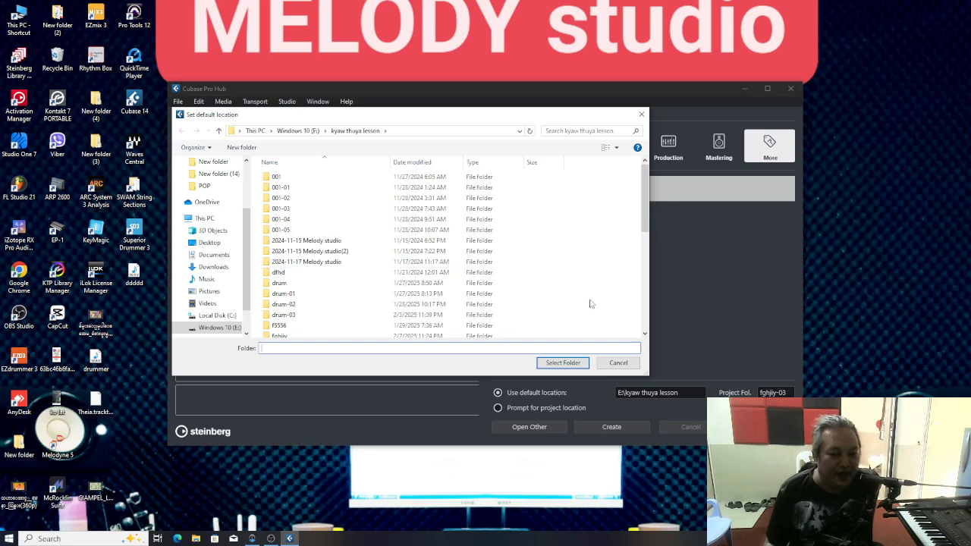
right_click(557, 225)
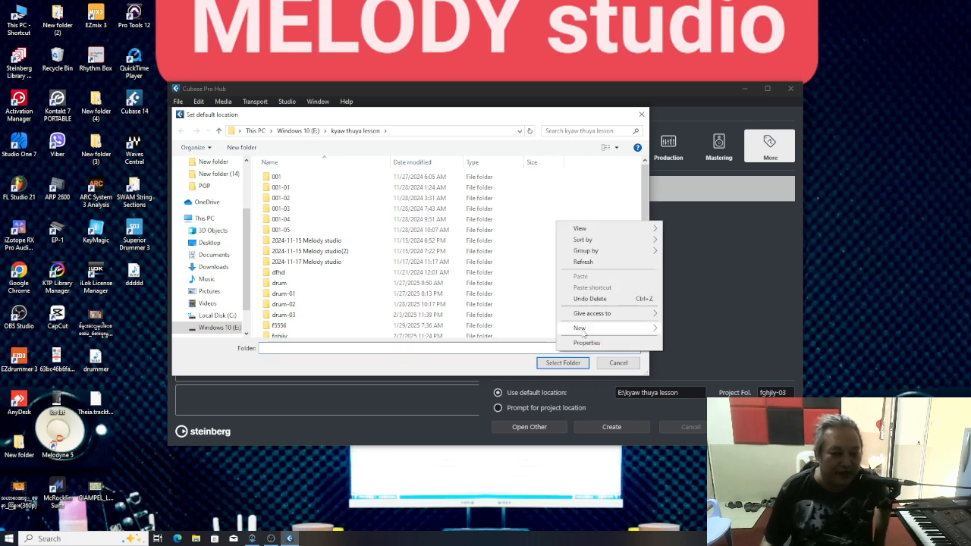
mouse_move(582, 333)
left_click(683, 329)
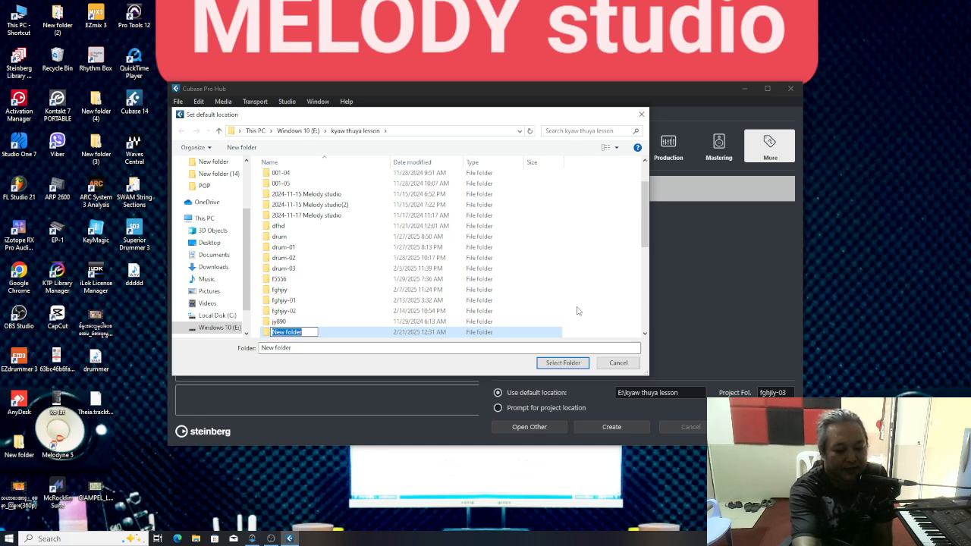
type("kkk")
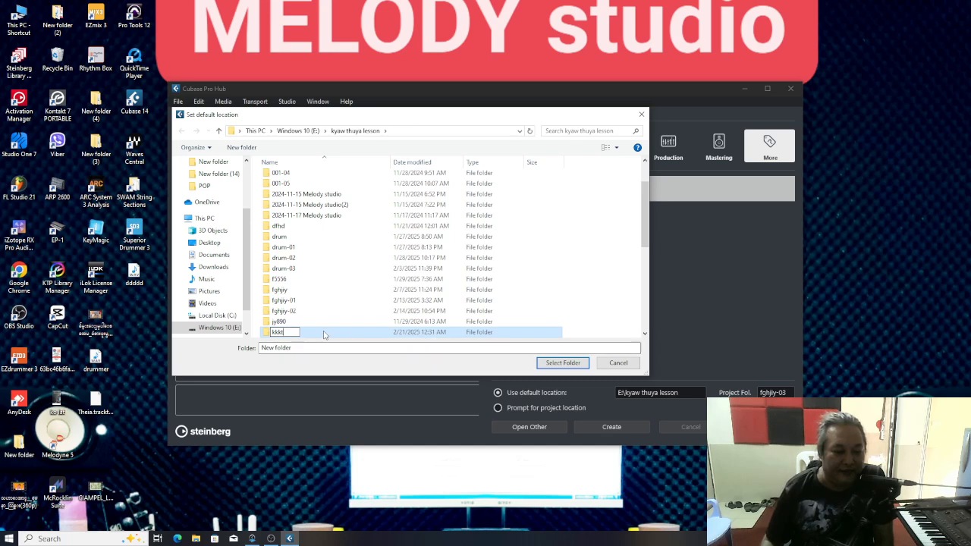
key("Return")
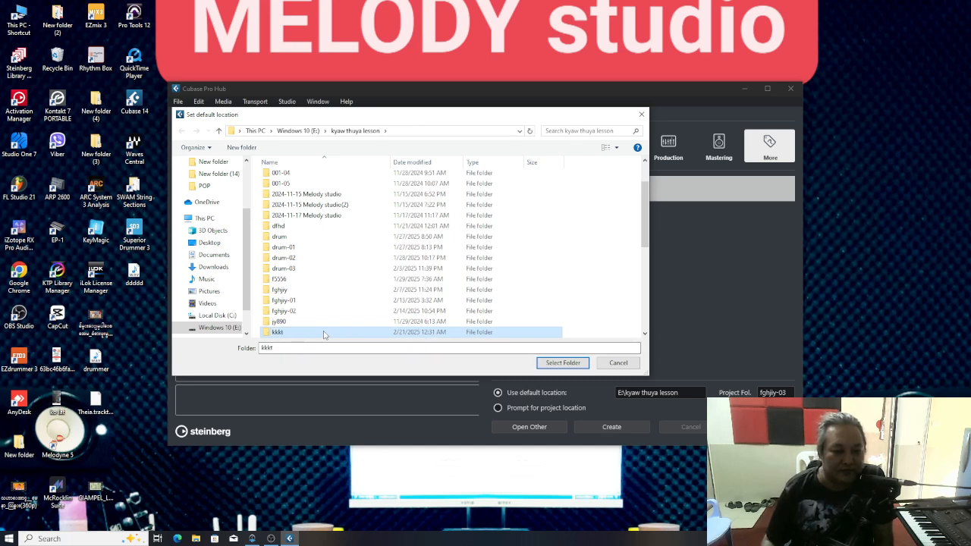
left_click(563, 363)
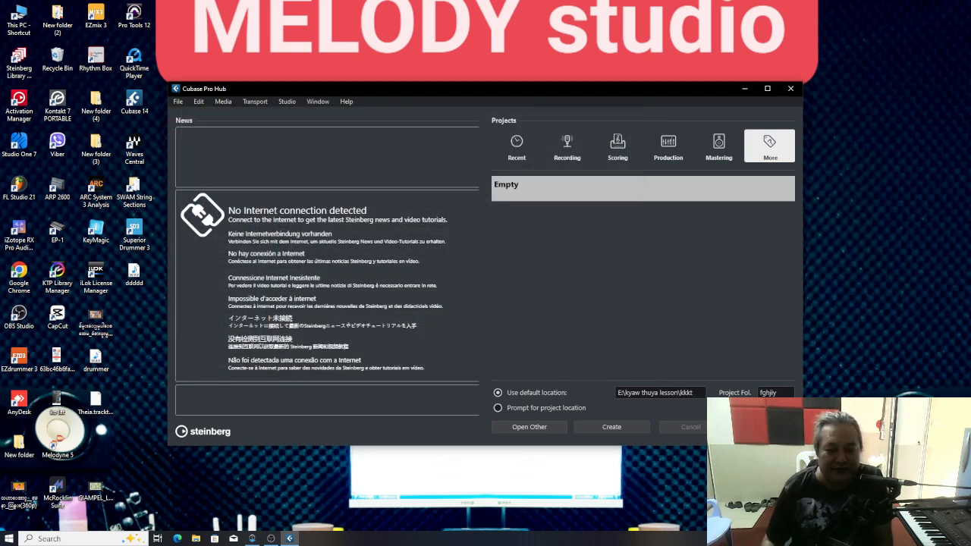
Step: Name the project folder kkkt and create the empty project
double_click(769, 393)
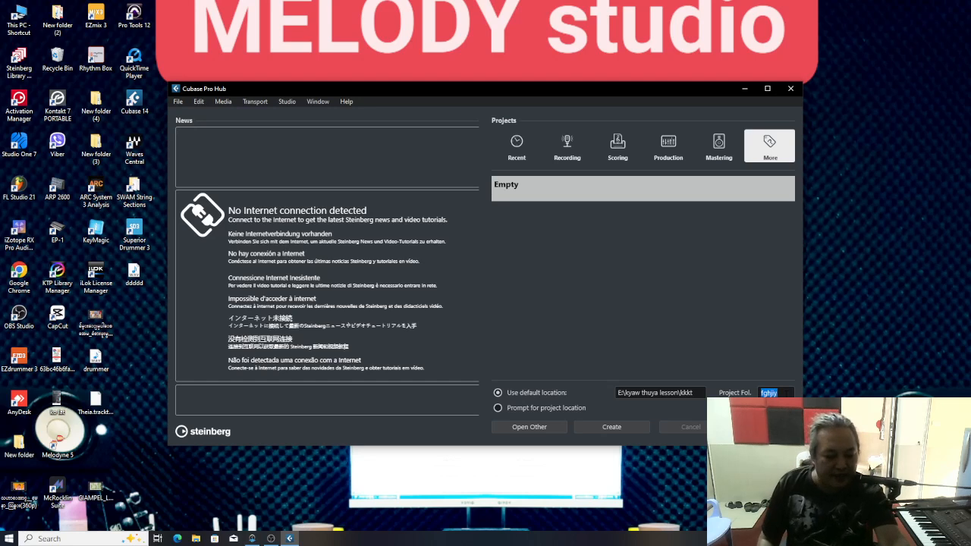
type("kkkt")
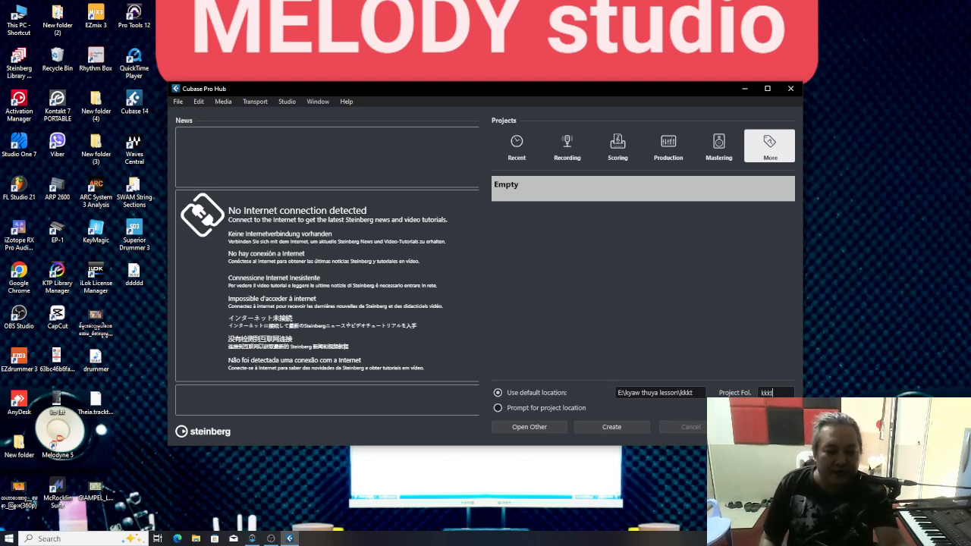
left_click(611, 427)
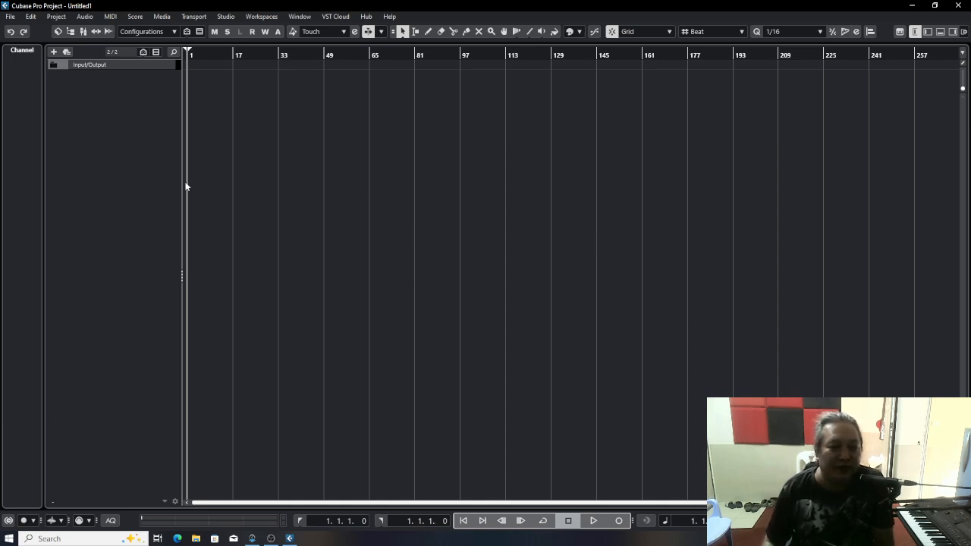
Step: Add an instrument track using EZdrummer 3, with A-Series Keyboard as MIDI input and Stereo Out as audio output
right_click(76, 88)
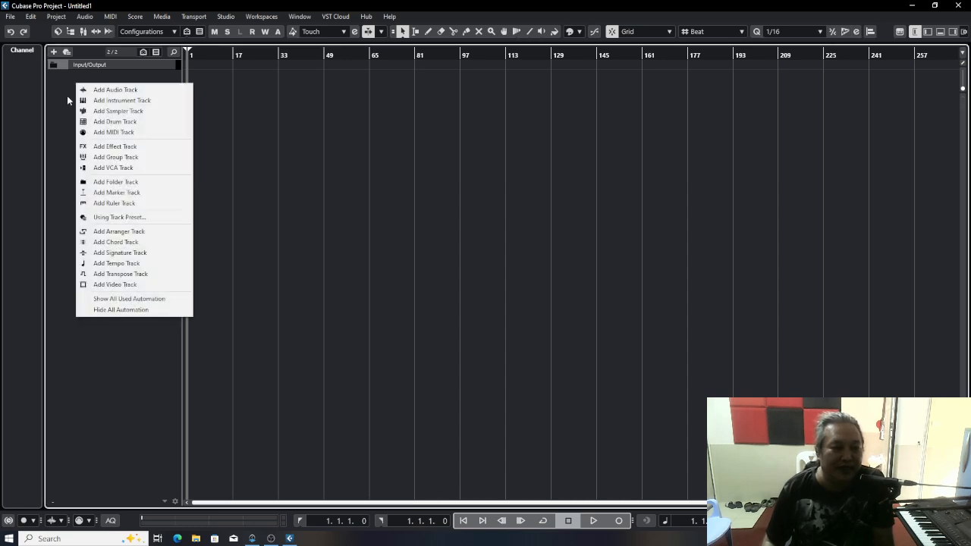
left_click(68, 104)
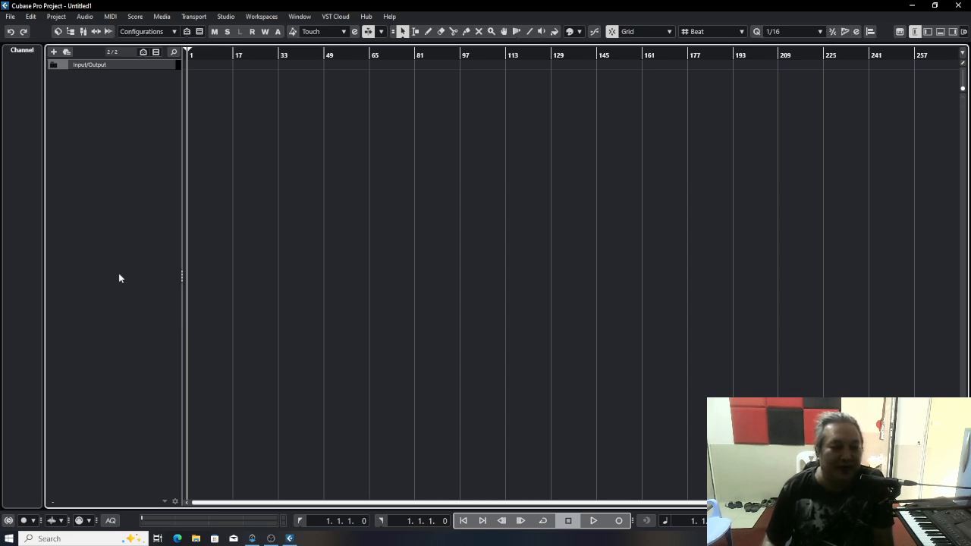
right_click(86, 105)
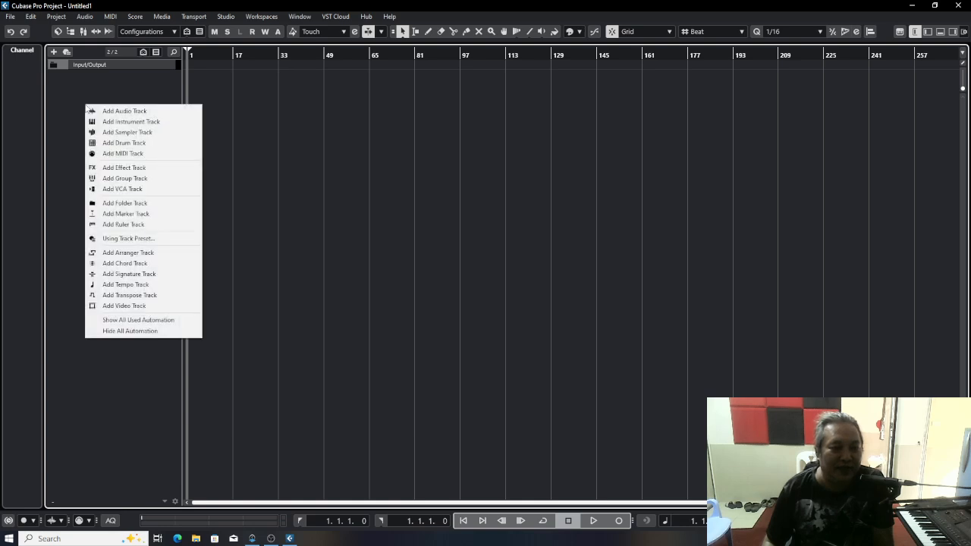
left_click(145, 125)
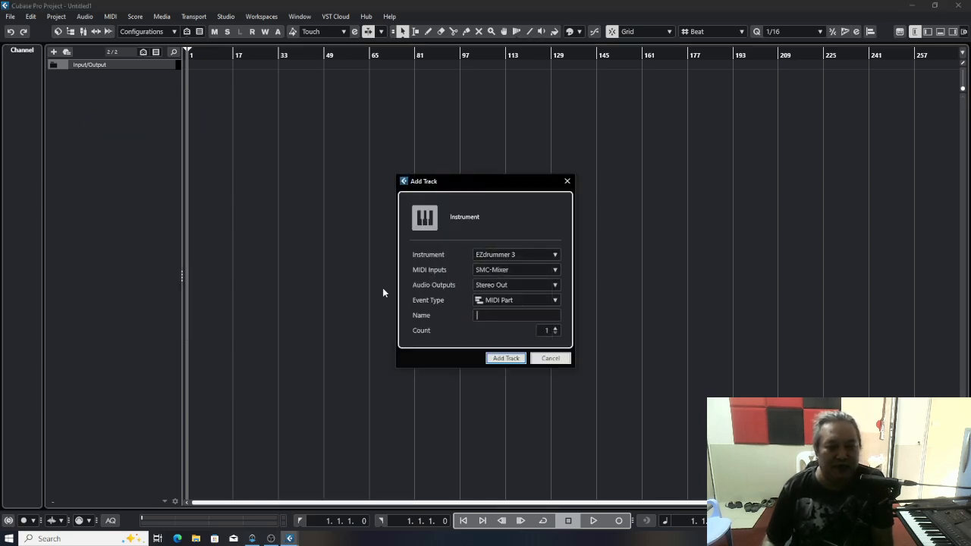
left_click(555, 255)
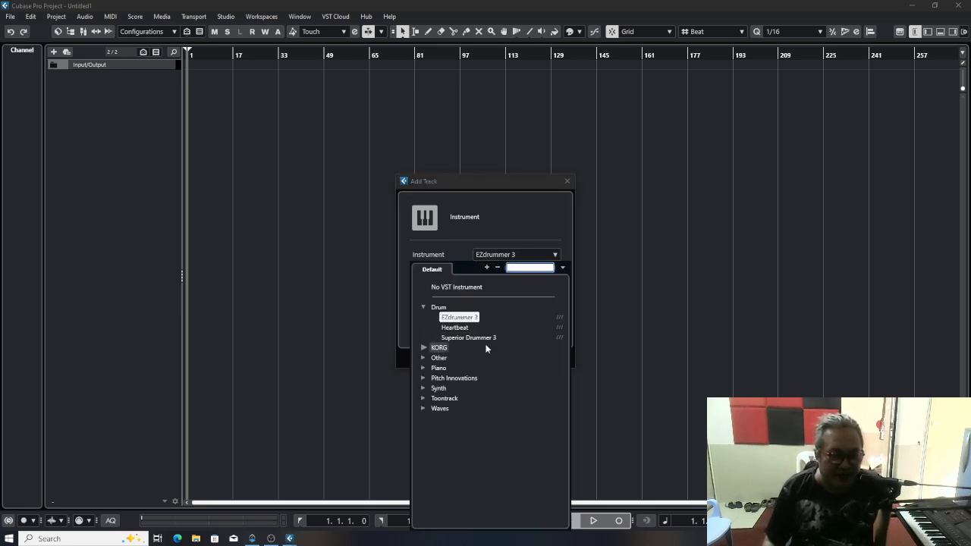
left_click(460, 317)
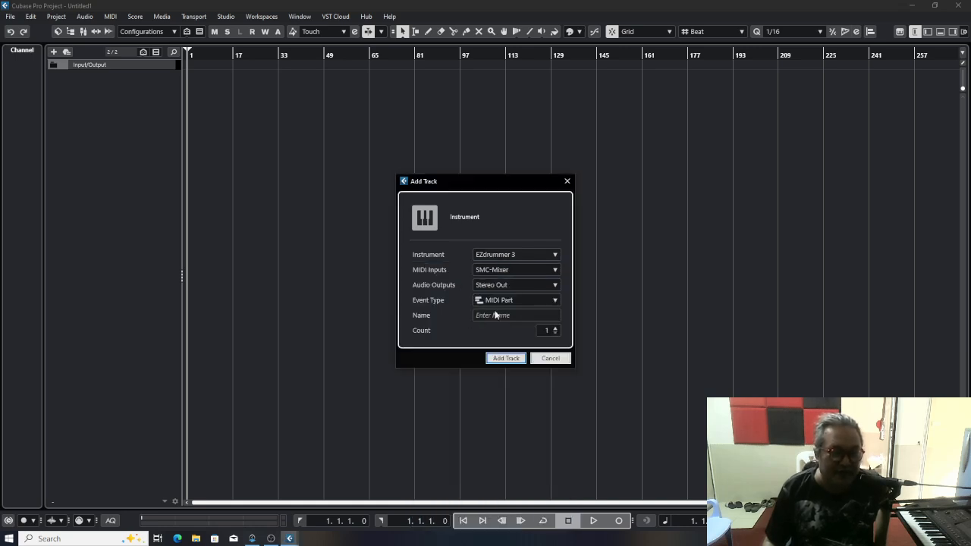
left_click(554, 271)
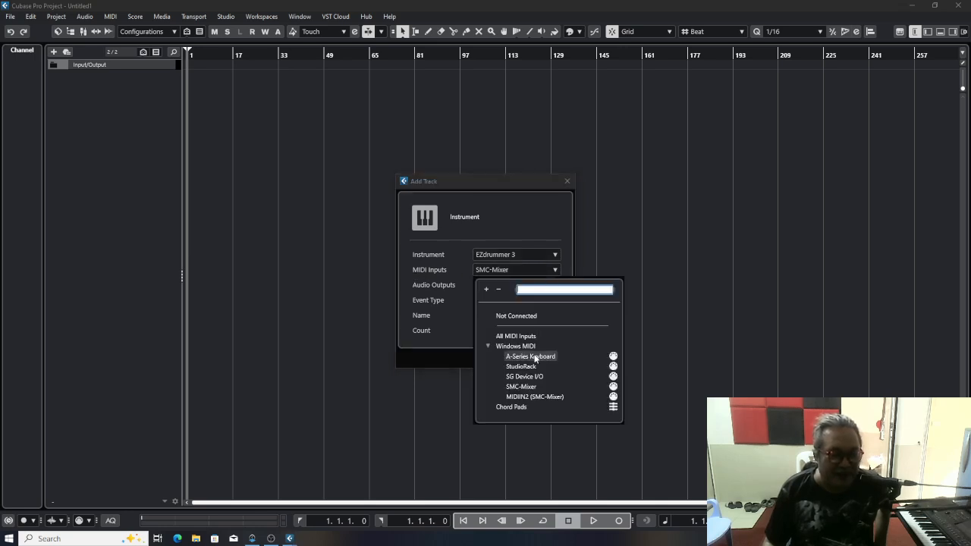
left_click(533, 356)
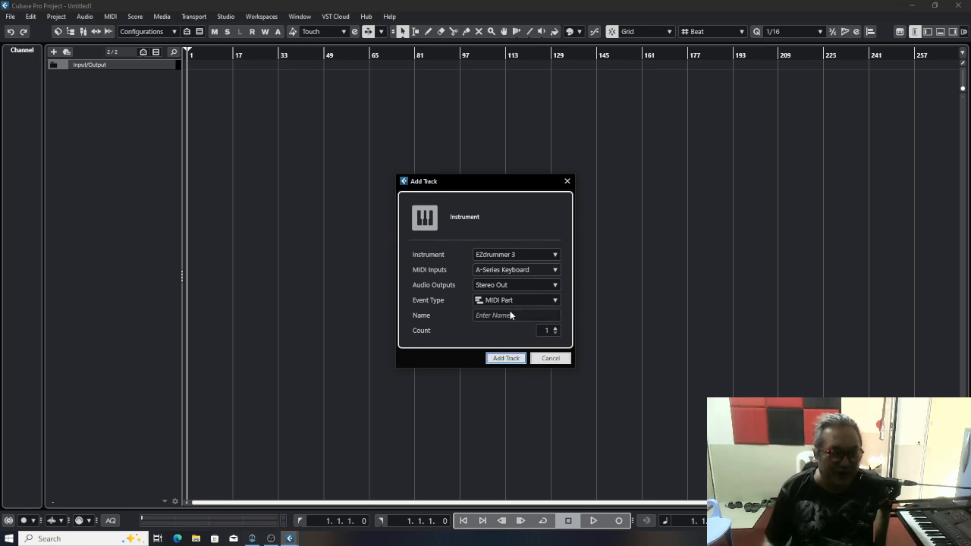
left_click(509, 358)
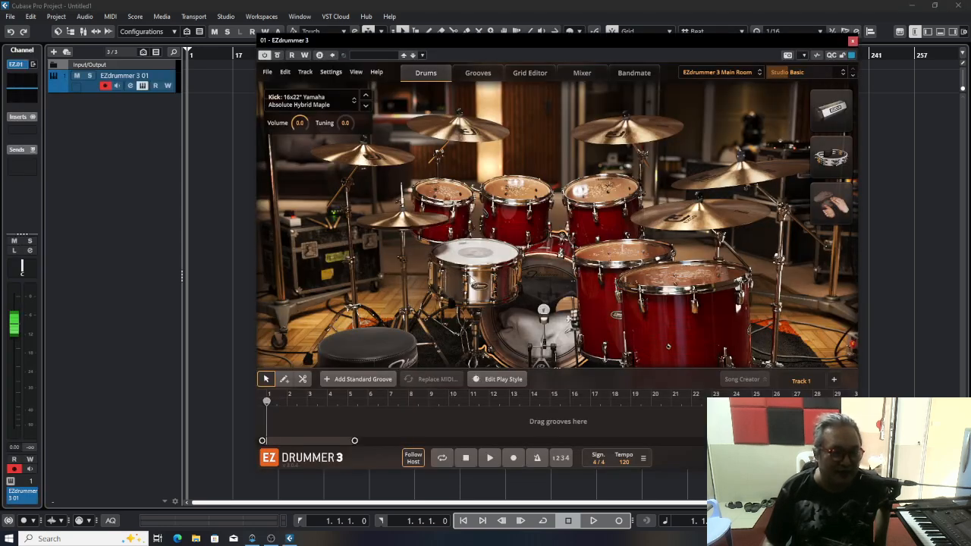
Step: Audition the kick drum in EZdrummer 3 and check the signal in the audio interface's Console mixer
left_click(542, 309)
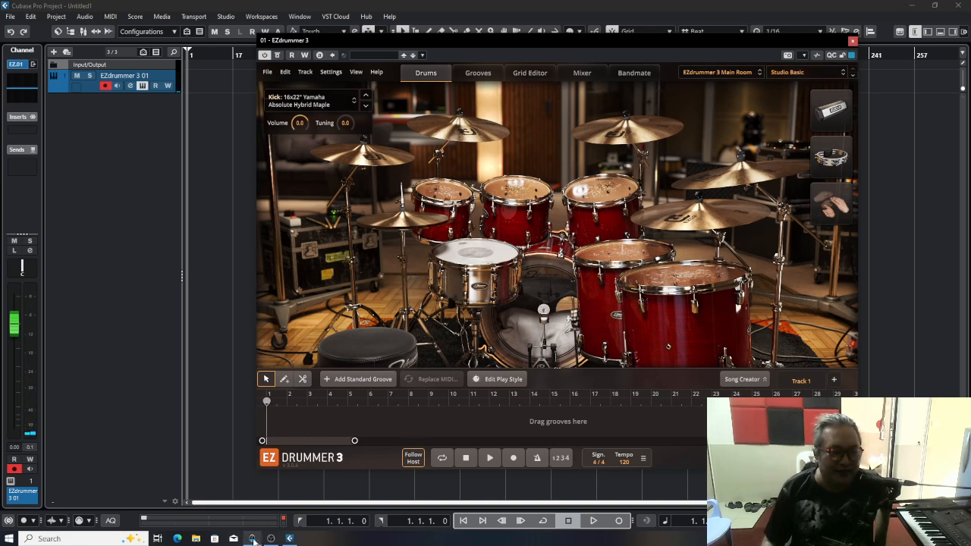
mouse_move(253, 541)
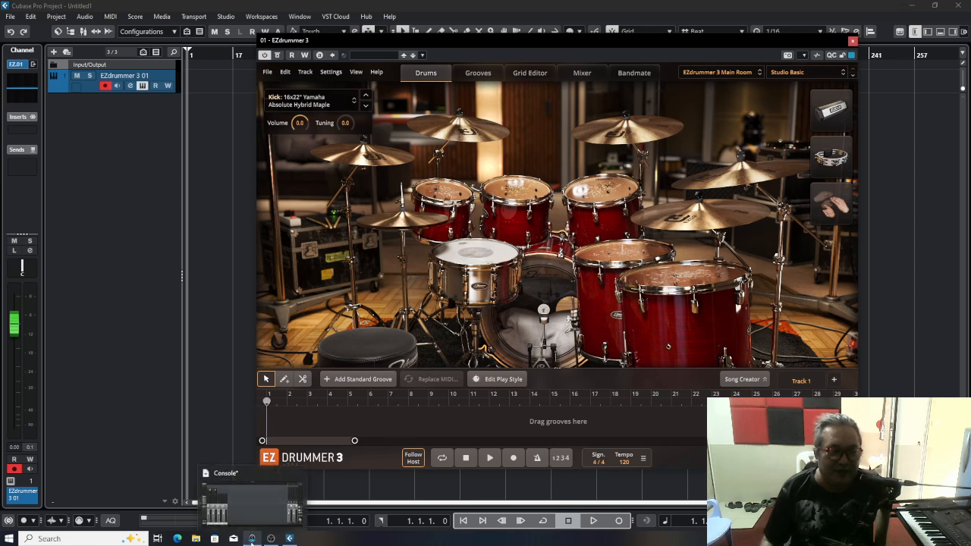
left_click(252, 540)
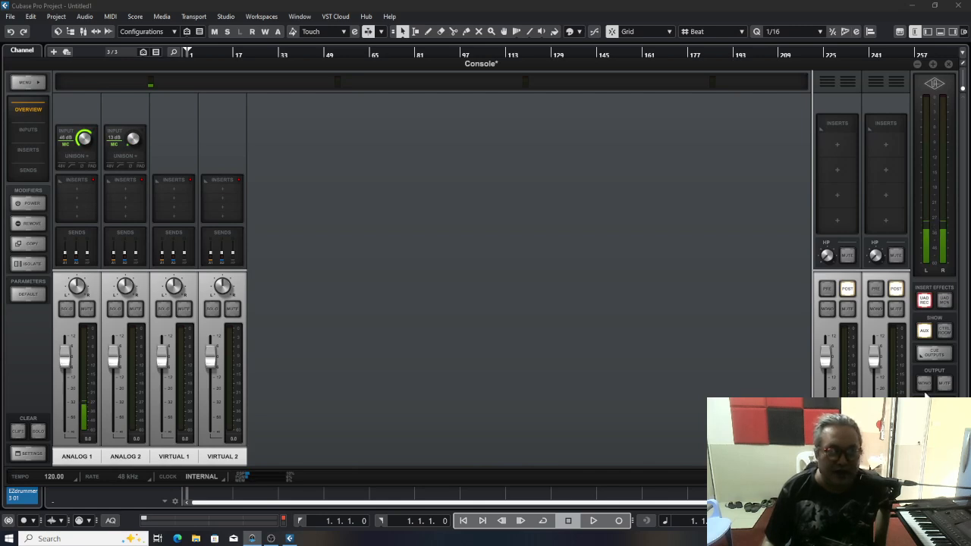
left_click(914, 64)
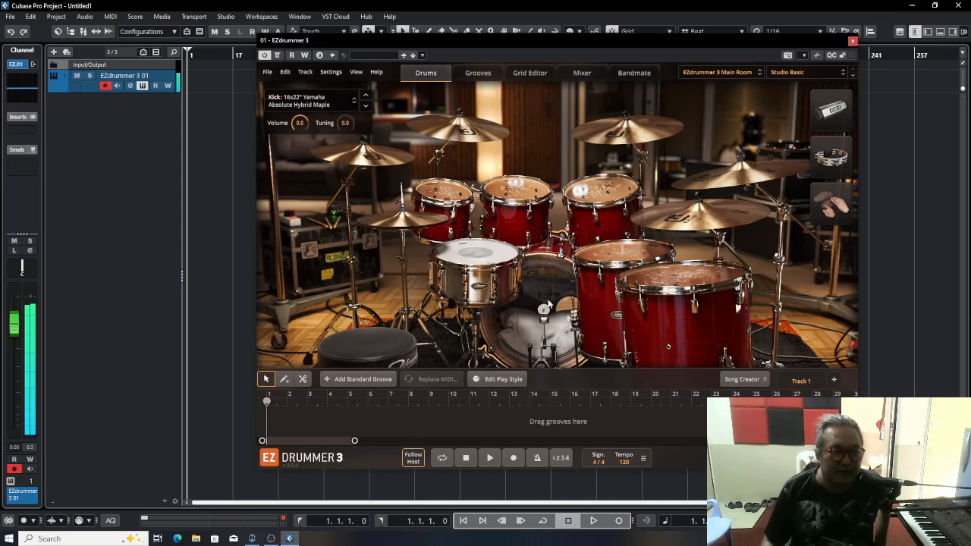
Step: Audition the snare, the three rack toms and the two floor toms, and close the EZdrummer 3 window
left_click(484, 258)
left_click(444, 194)
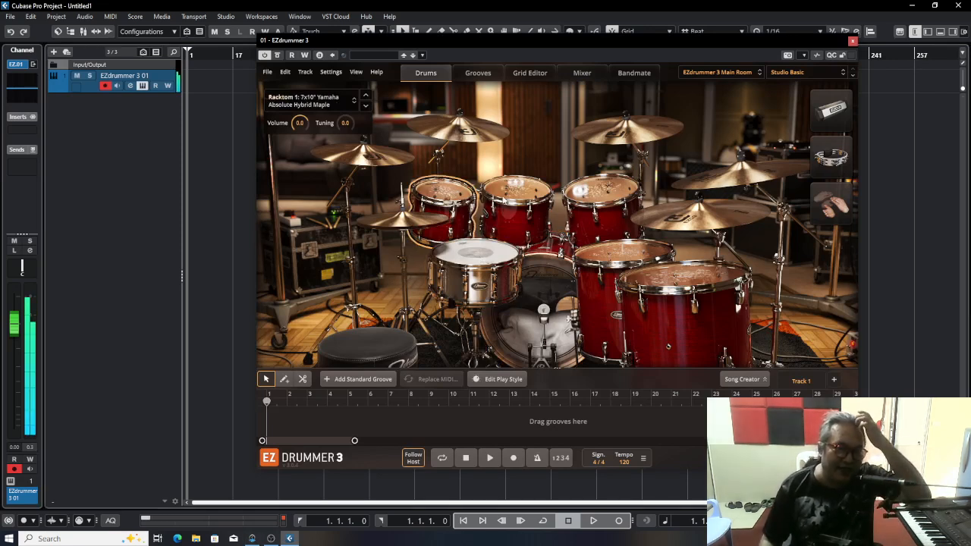
left_click(517, 195)
left_click(601, 194)
left_click(639, 263)
left_click(682, 277)
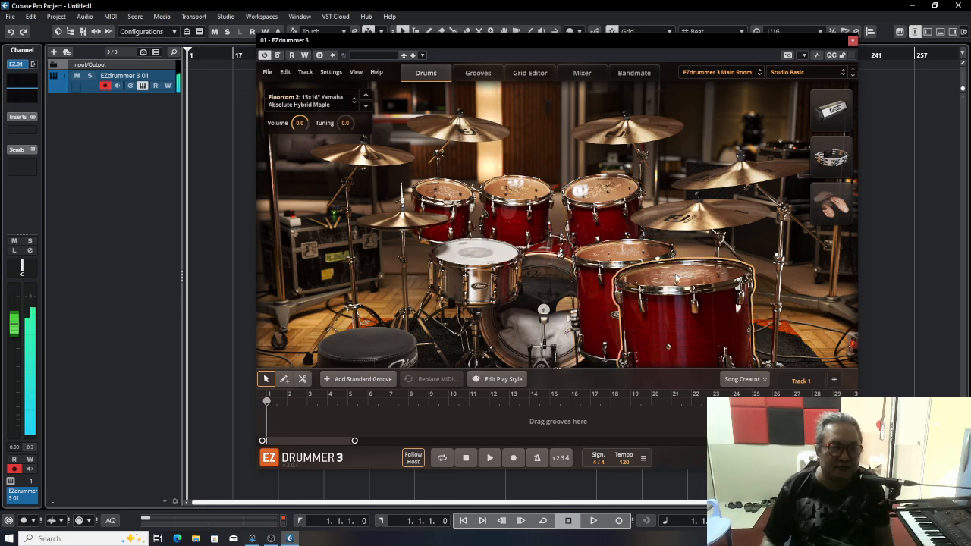
left_click(853, 41)
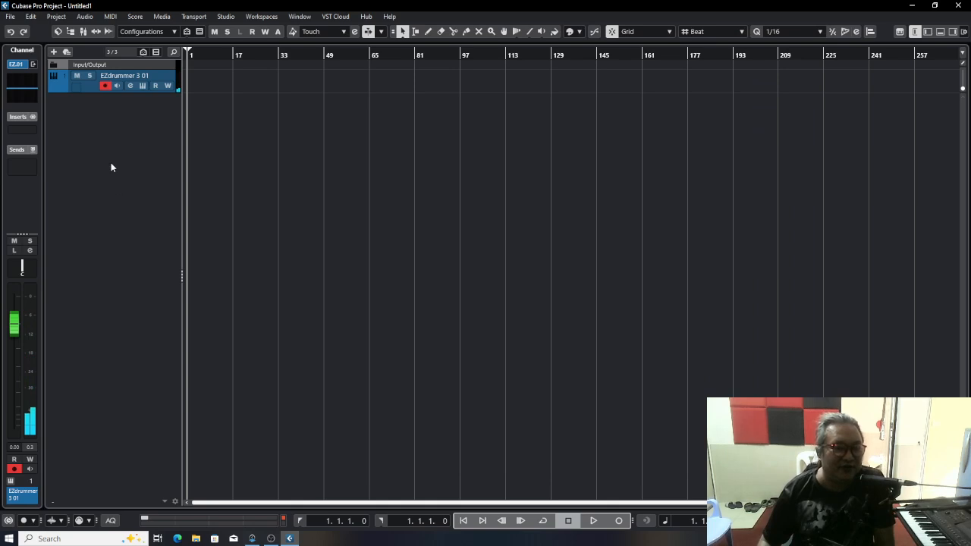
Step: Add one audio track with Stereo In as input, Mono configuration and Stereo Out as output
right_click(84, 116)
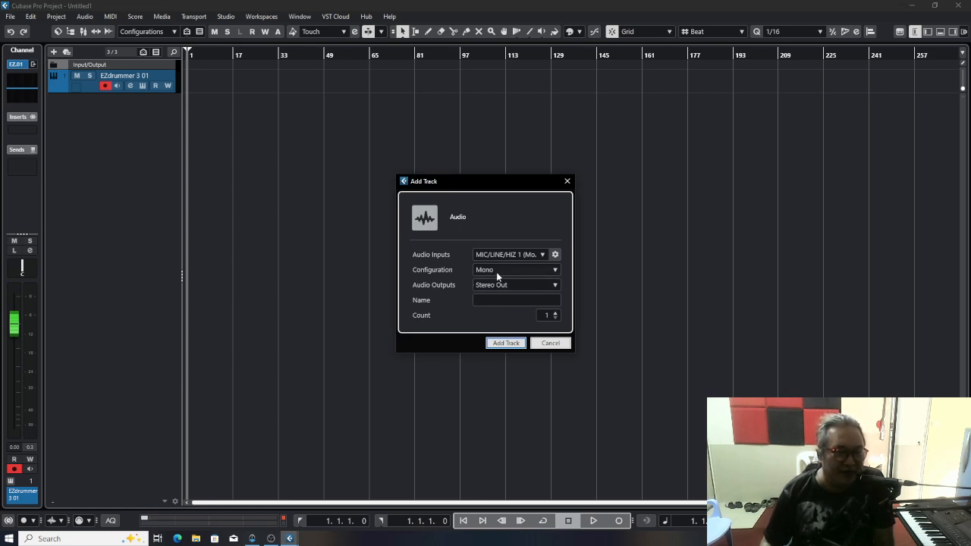
left_click(555, 272)
left_click(508, 326)
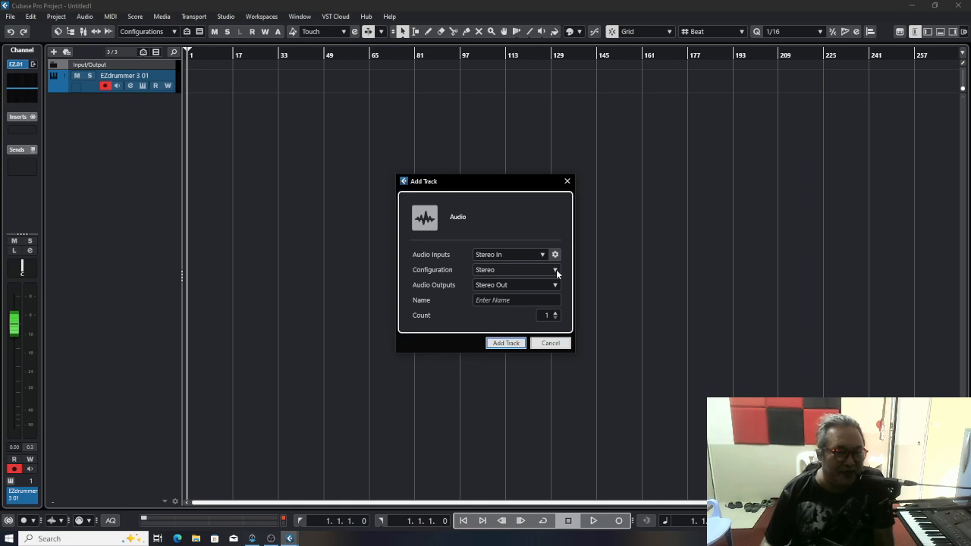
left_click(555, 272)
left_click(512, 318)
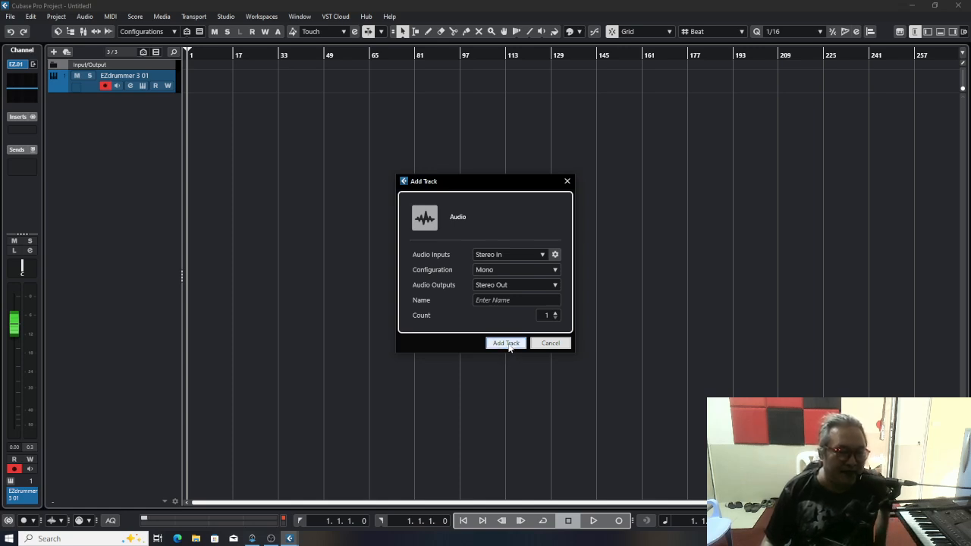
left_click(507, 343)
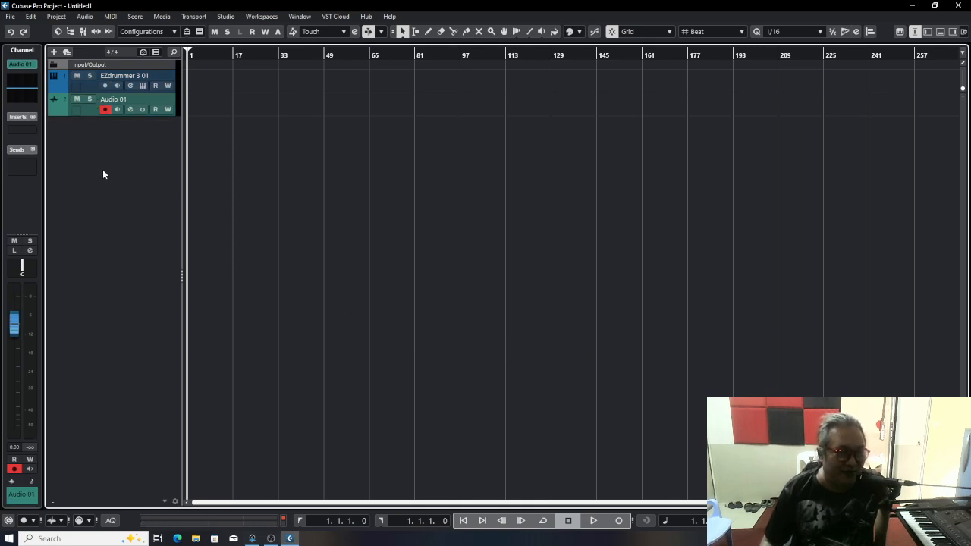
Step: Add eight mono audio tracks with MIC/LINE/HIZ 1 as input and Stereo Out as output
right_click(102, 145)
left_click(113, 151)
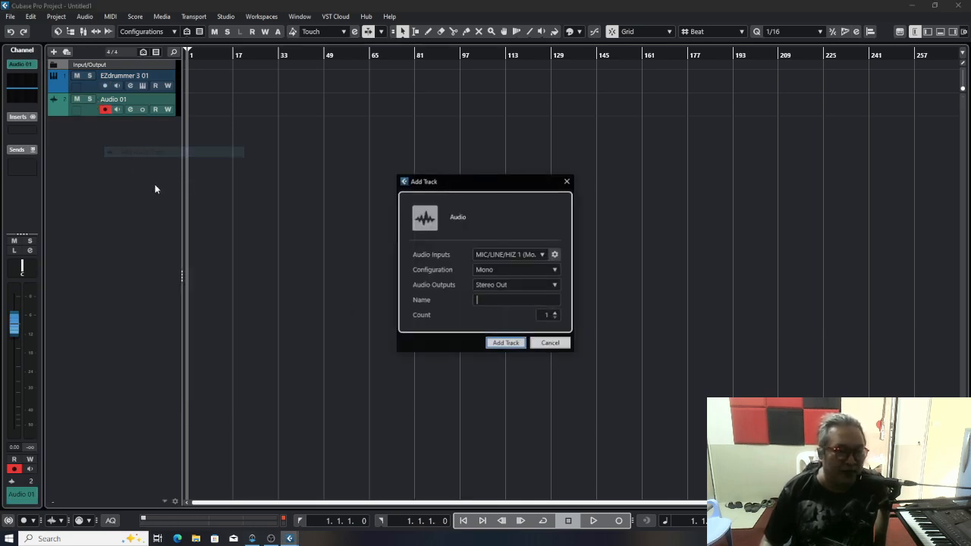
left_click(555, 314)
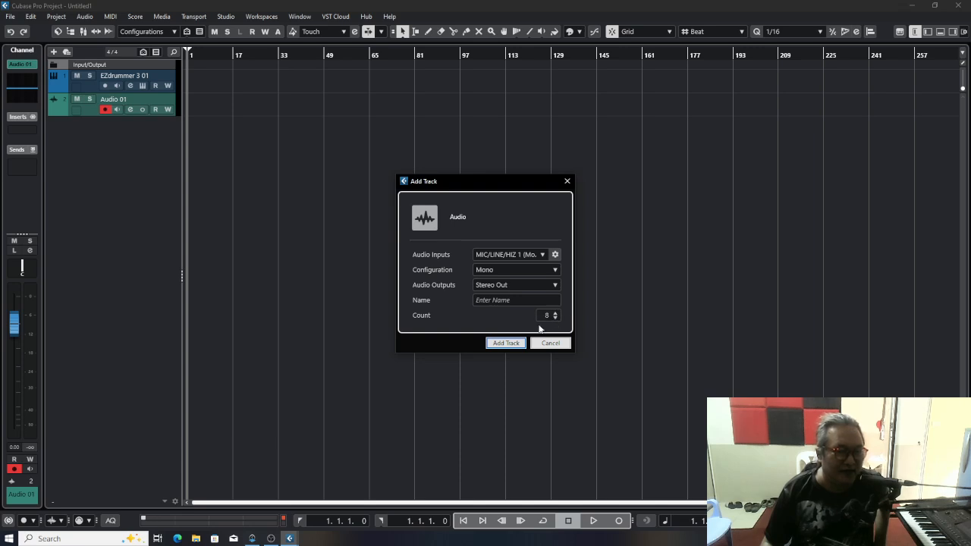
left_click(505, 343)
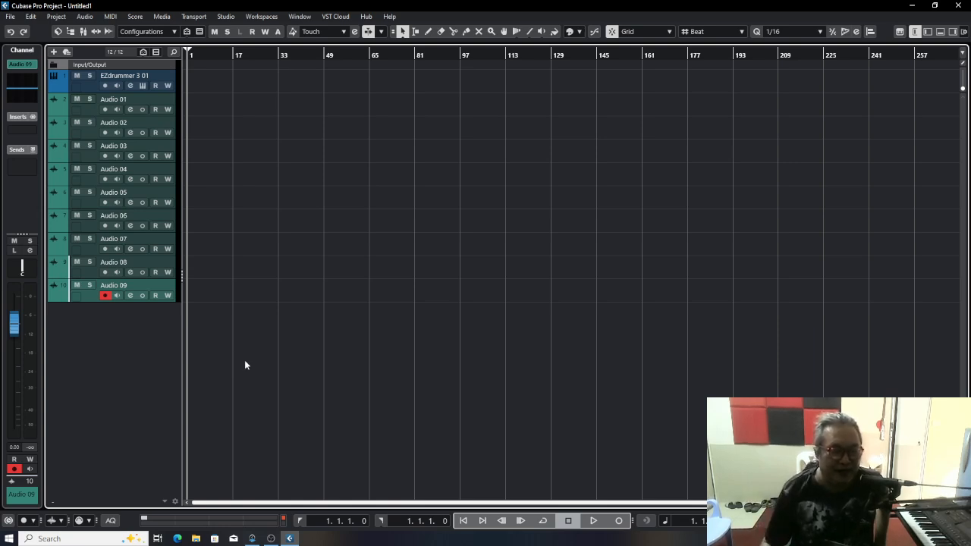
Step: Record a short test clip on the Audio 09 track and enlarge it in the timeline
left_click(619, 521)
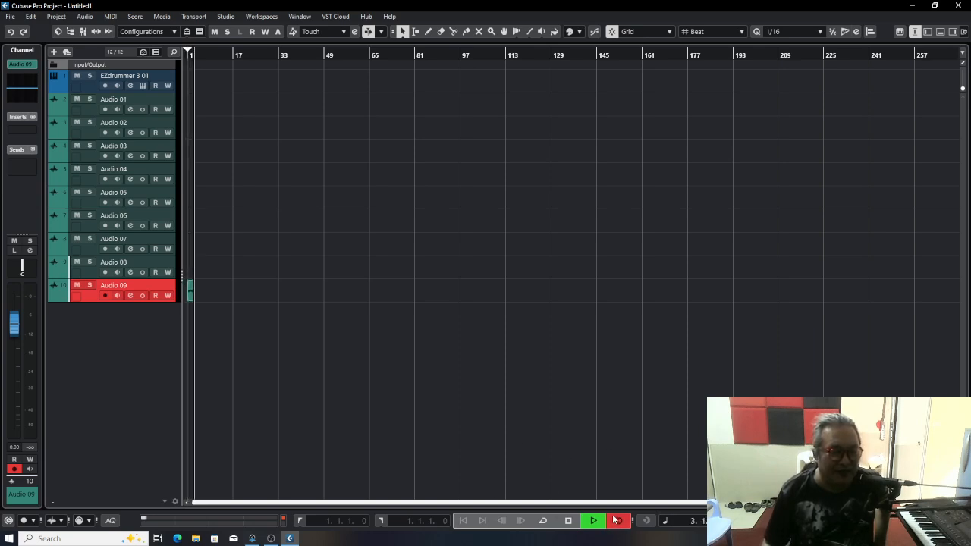
left_click(567, 521)
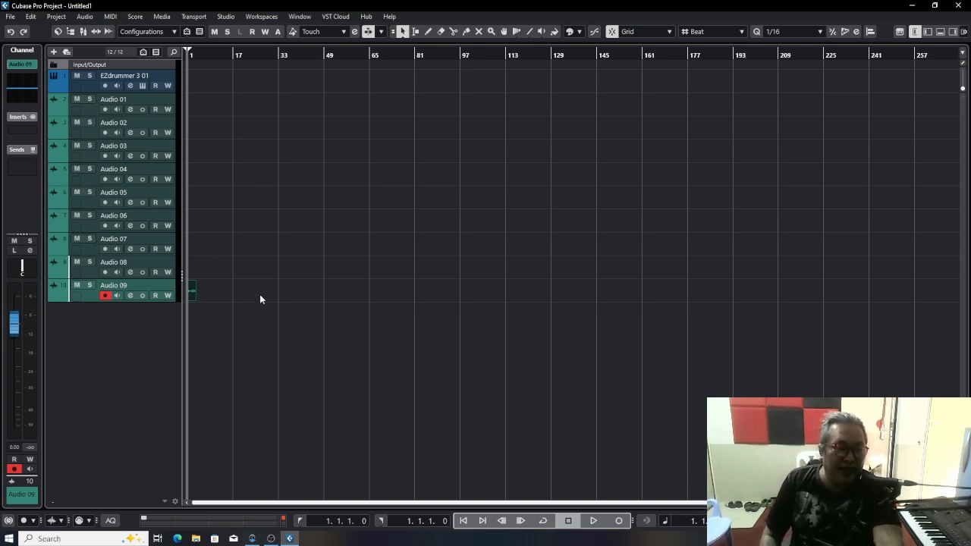
key("h")
key("h")
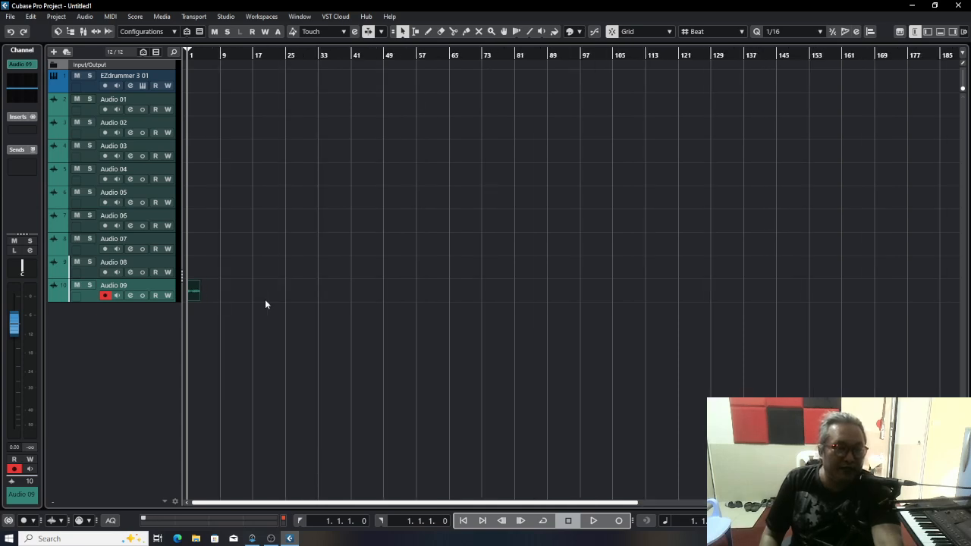
key("g")
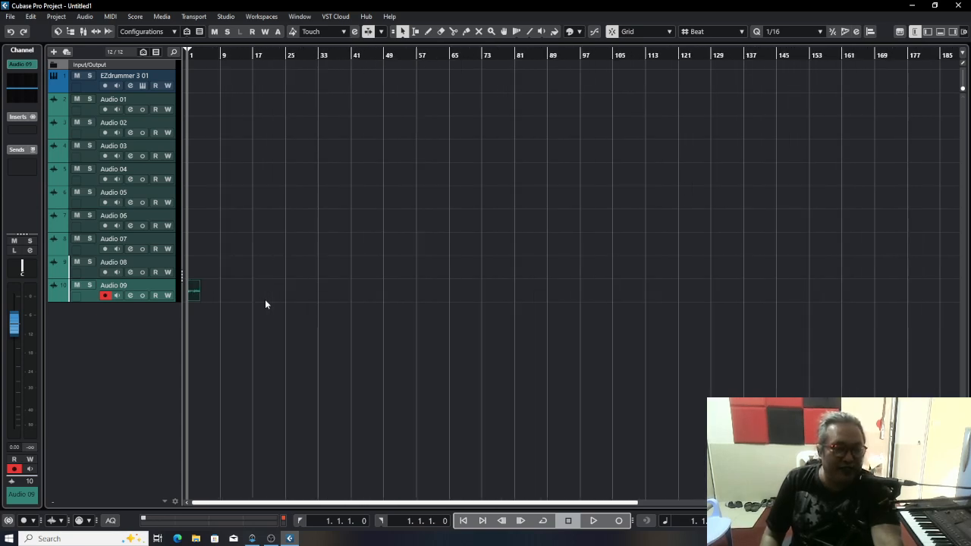
key("h")
key("h")
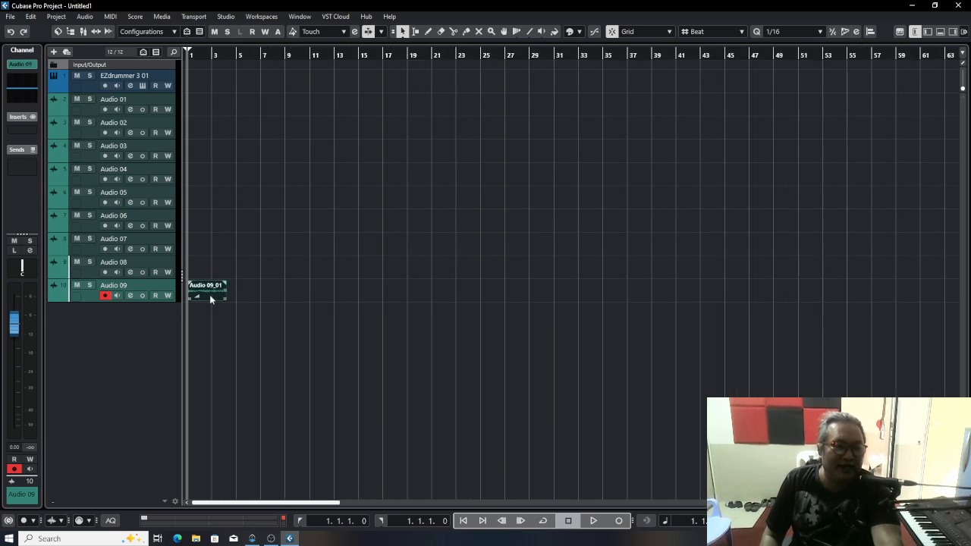
left_click(248, 307)
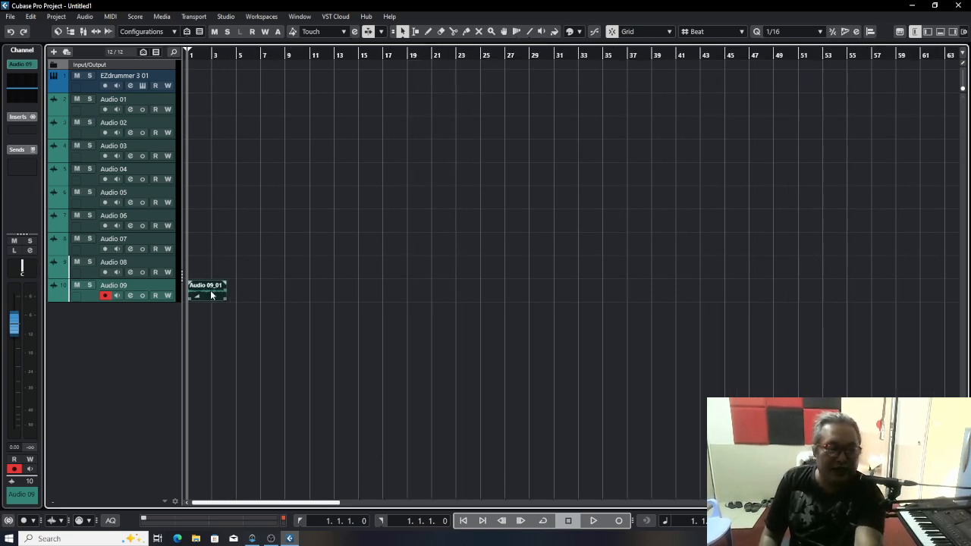
Step: Undo the test recording on the Audio 09 track
key("ctrl+z")
key("h")
key("h")
key("h")
key("g")
key("g")
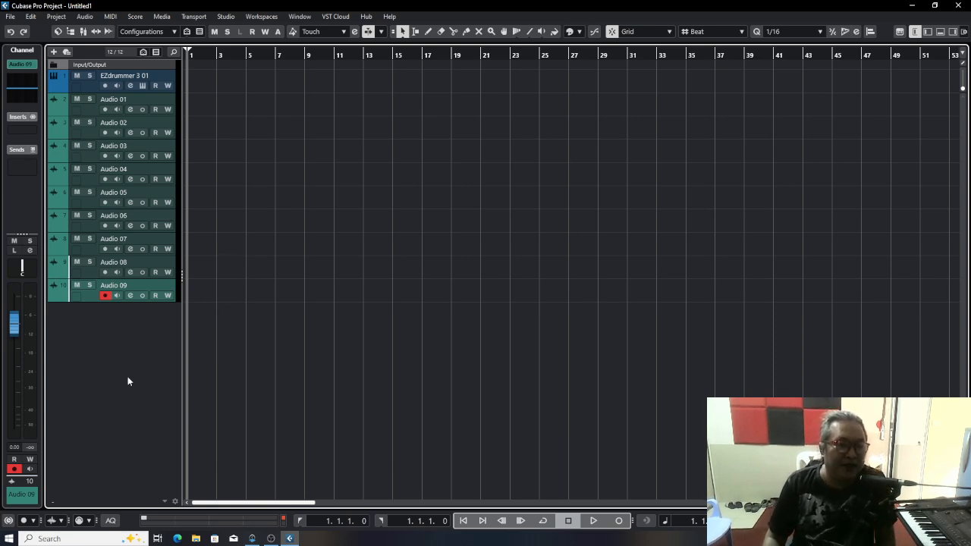
Step: Add an EZbass instrument track below the EZdrummer 3 track, with A-Series Keyboard as MIDI input and Stereo Out as output, and close its window
left_click(89, 84)
right_click(129, 328)
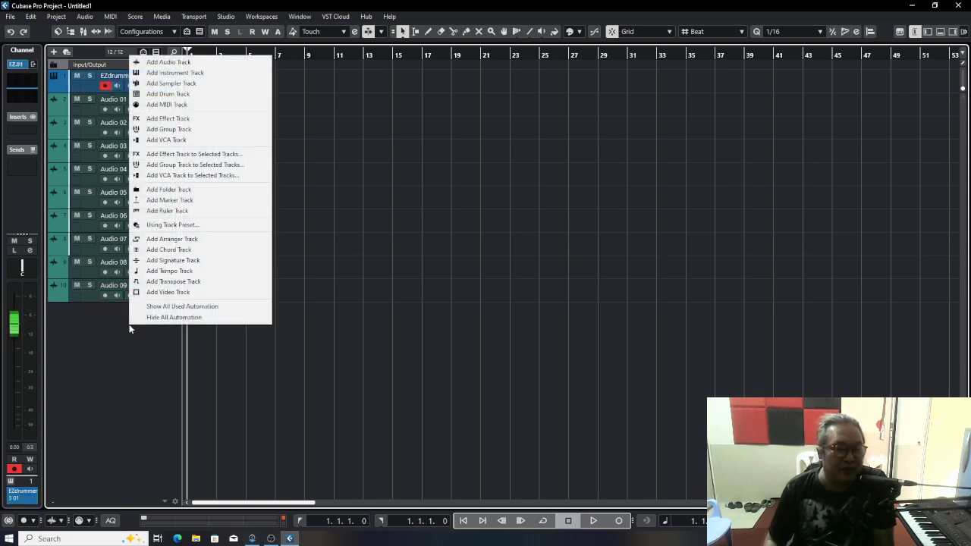
left_click(200, 72)
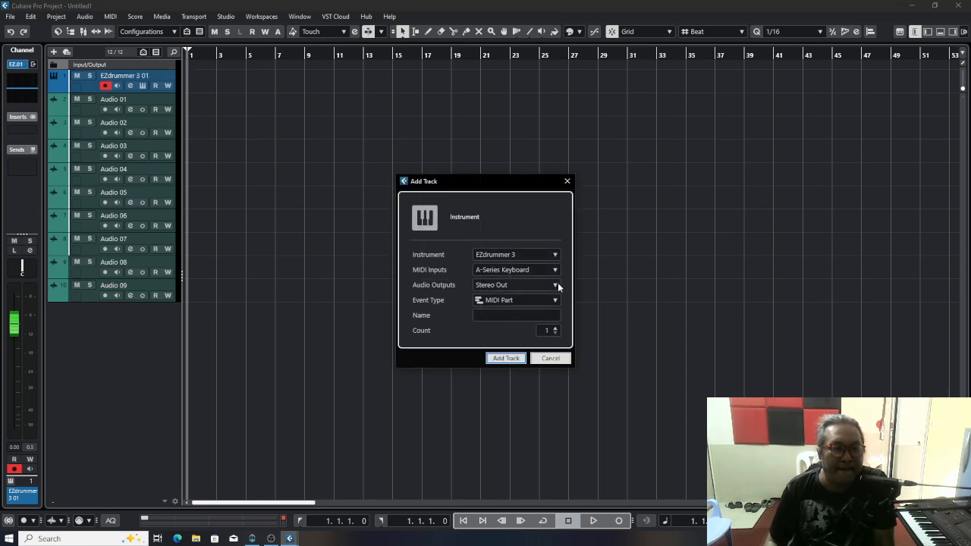
left_click(554, 256)
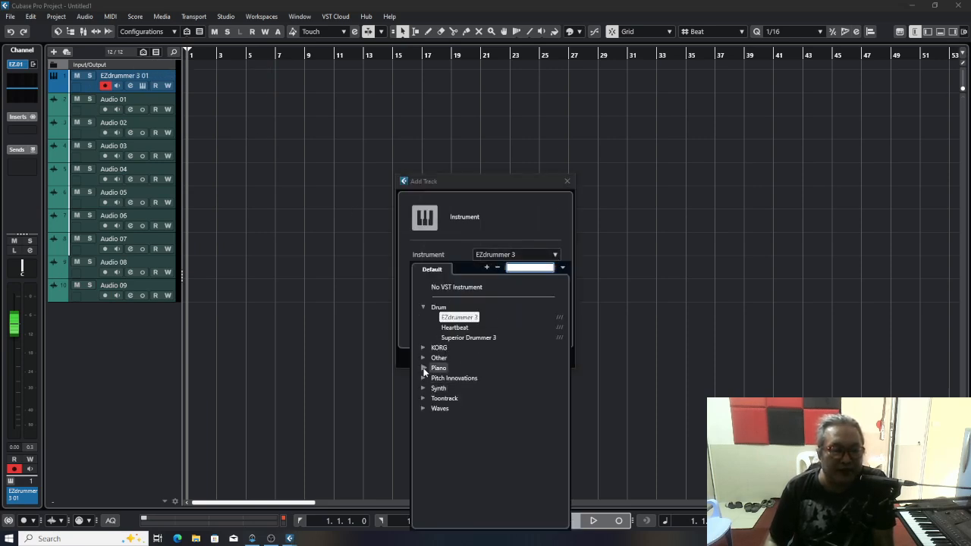
left_click(424, 398)
left_click(453, 408)
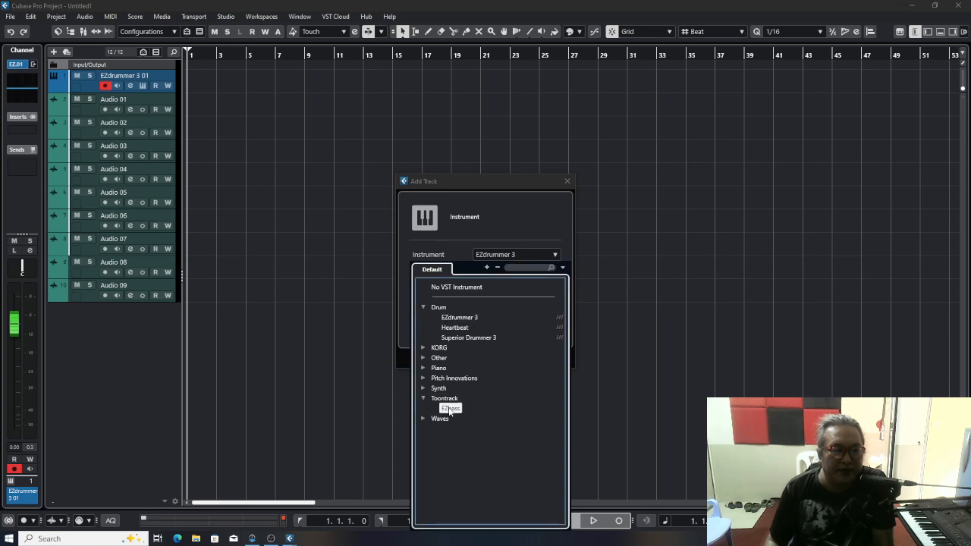
left_click(506, 358)
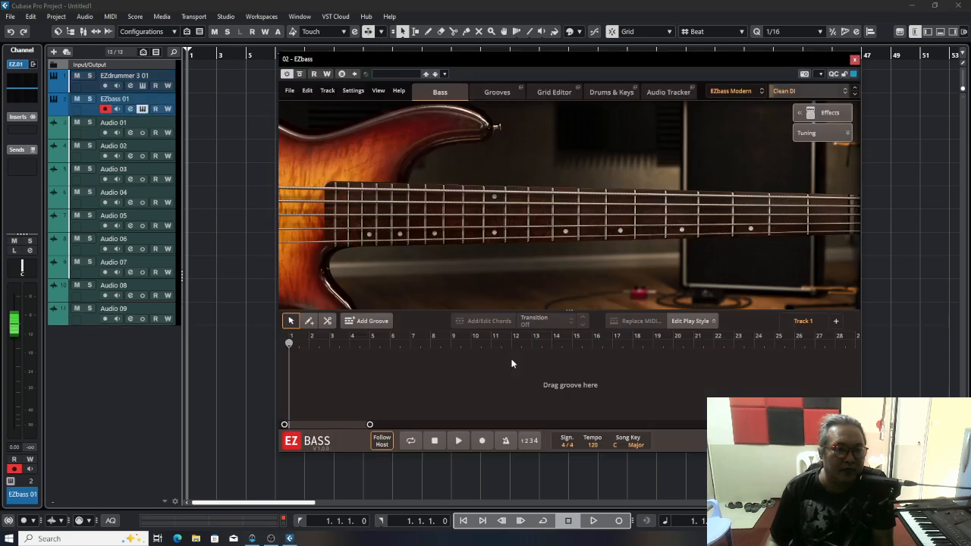
left_click(855, 61)
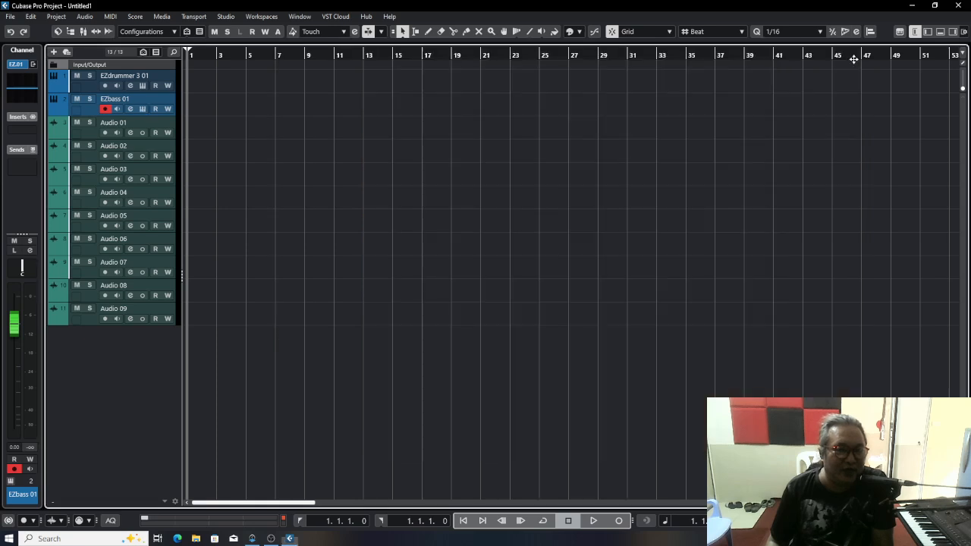
Step: Select the EZdrummer 3, EZbass, Audio 01 and Audio 02 tracks in turn to review the track list
left_click(89, 85)
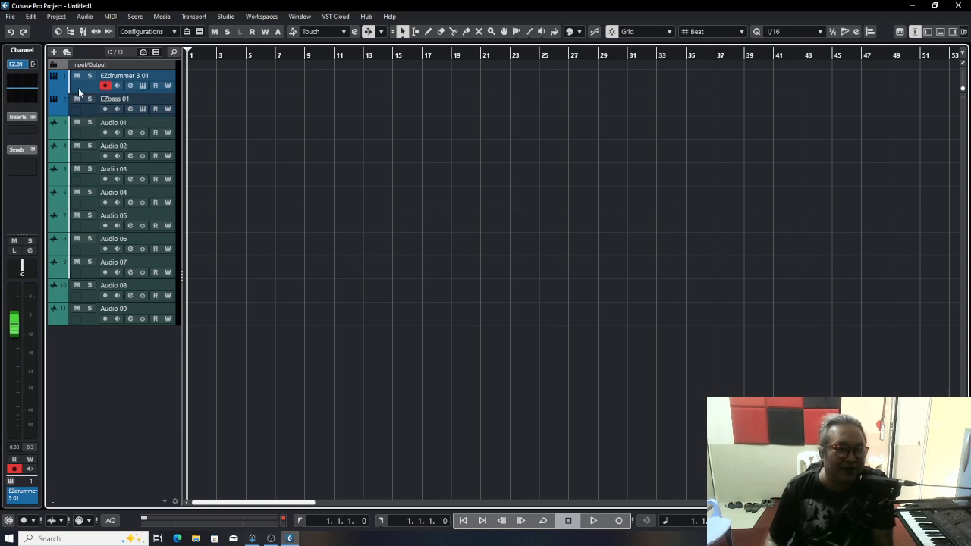
left_click(87, 112)
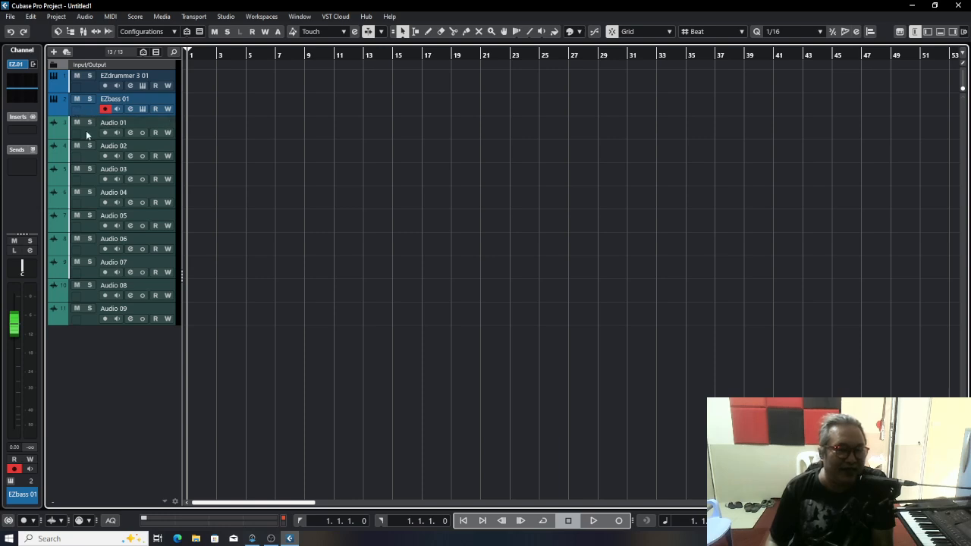
left_click(85, 130)
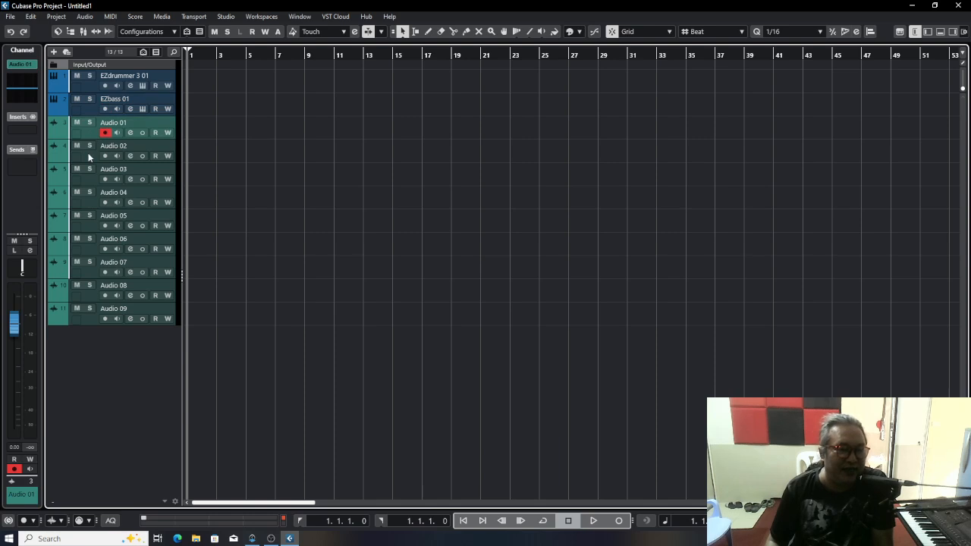
left_click(91, 151)
Step: Add an EZkeys 2 instrument track below the EZbass track, with A-Series Keyboard as MIDI input and Stereo Out as output, and close its window
left_click(87, 107)
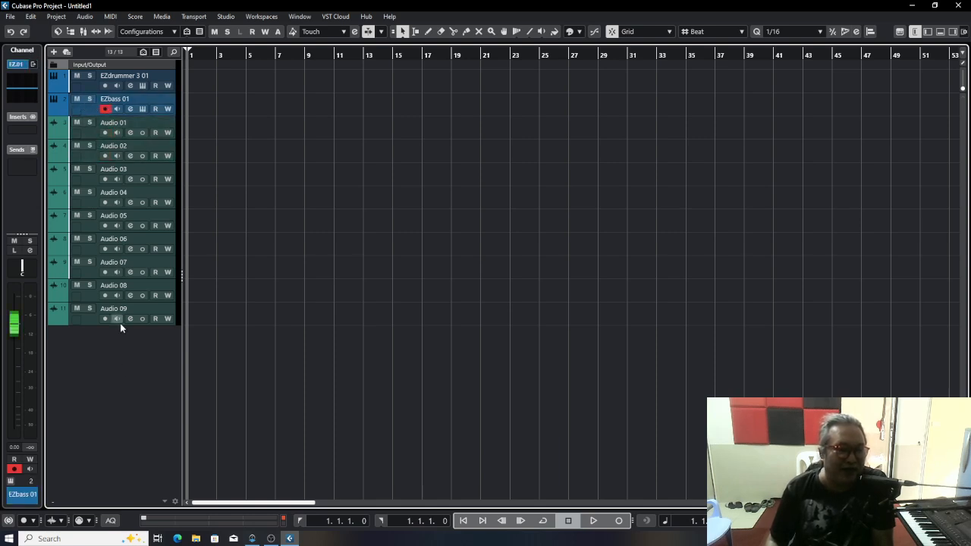
right_click(119, 379)
left_click(190, 133)
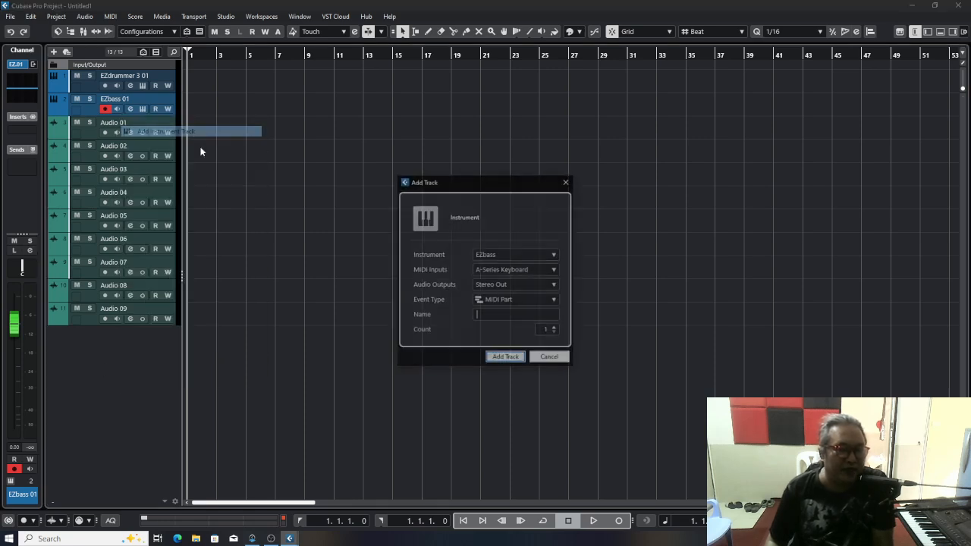
left_click(555, 256)
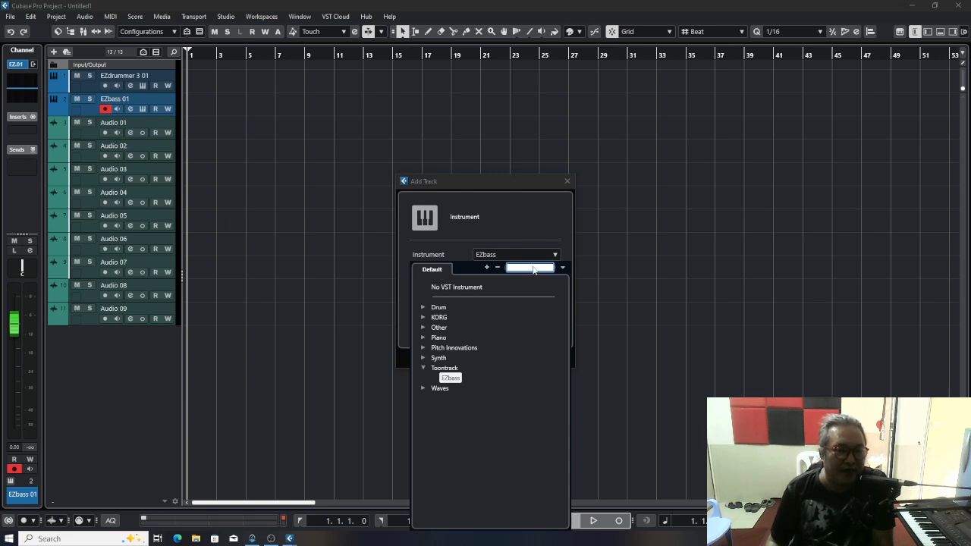
left_click(422, 337)
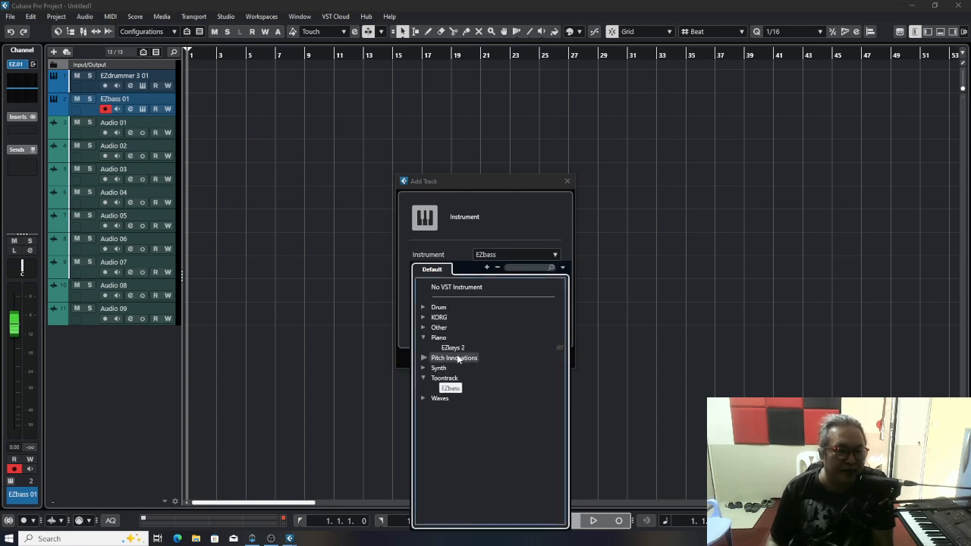
left_click(455, 347)
left_click(499, 358)
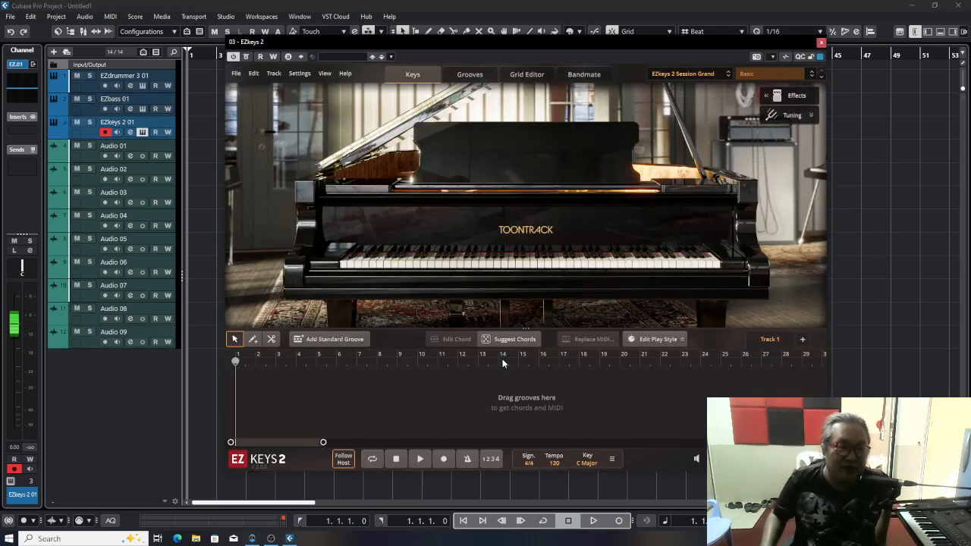
left_click(820, 43)
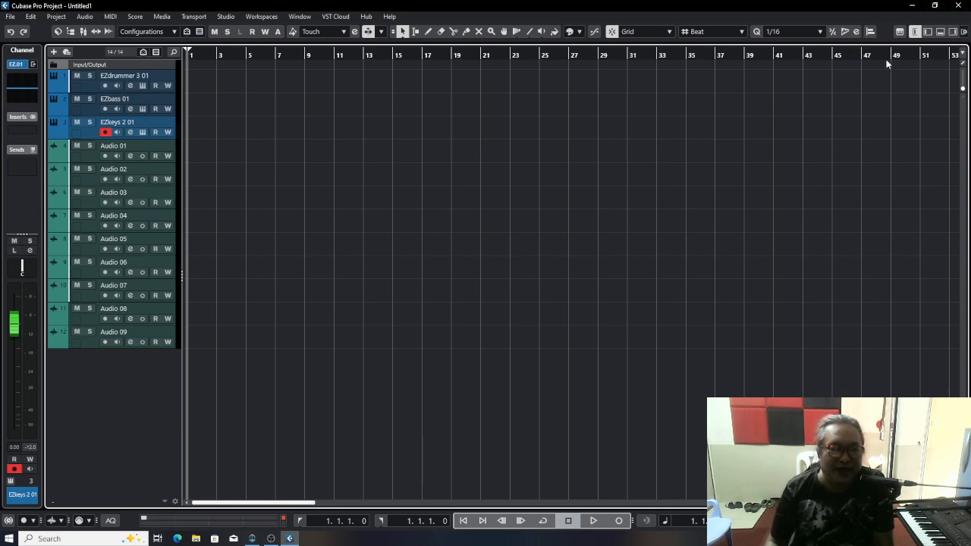
Step: Show the lower zone, examining all track channels in the MixConsole before switching to the Editor
left_click(939, 32)
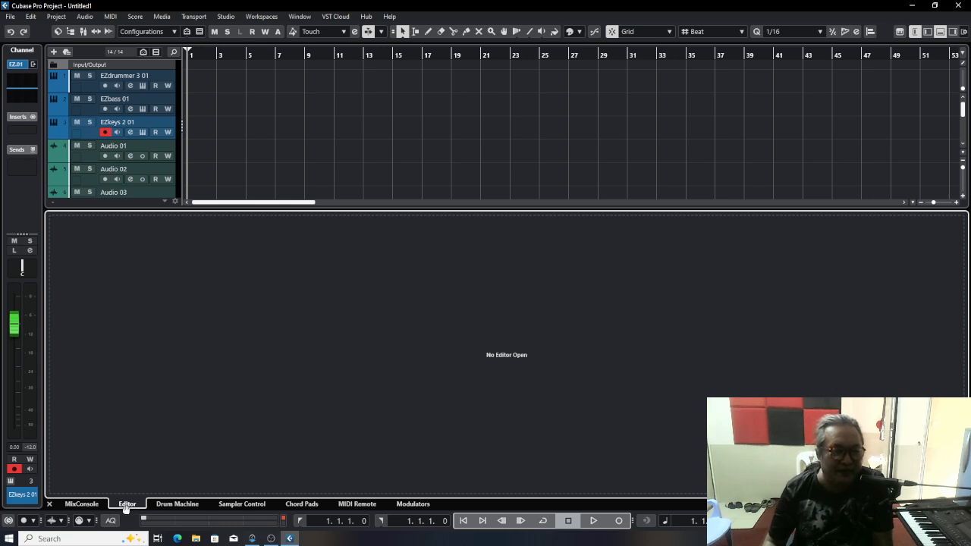
left_click(80, 504)
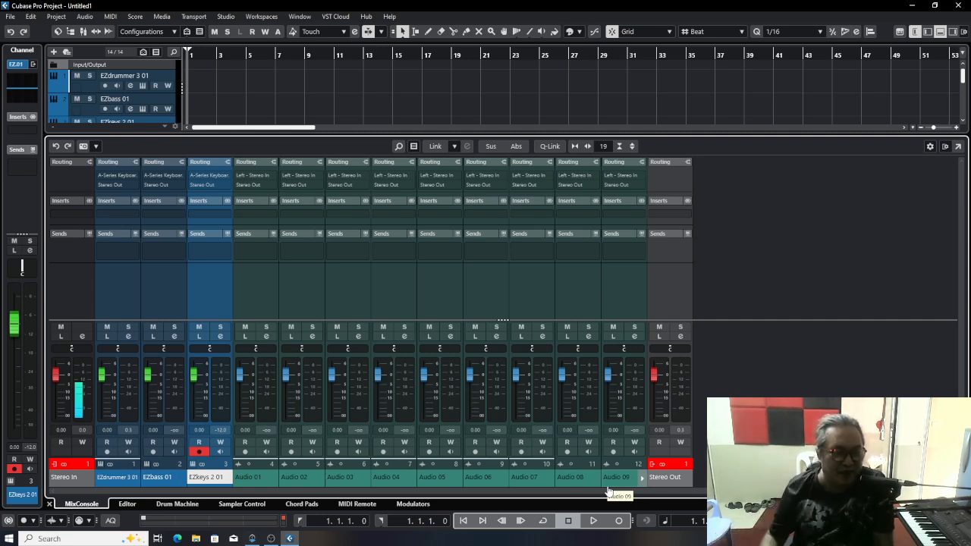
left_click(129, 504)
Step: Record a clip about three bars long on the Audio 01 track from bar 1 and play it back
left_click(90, 155)
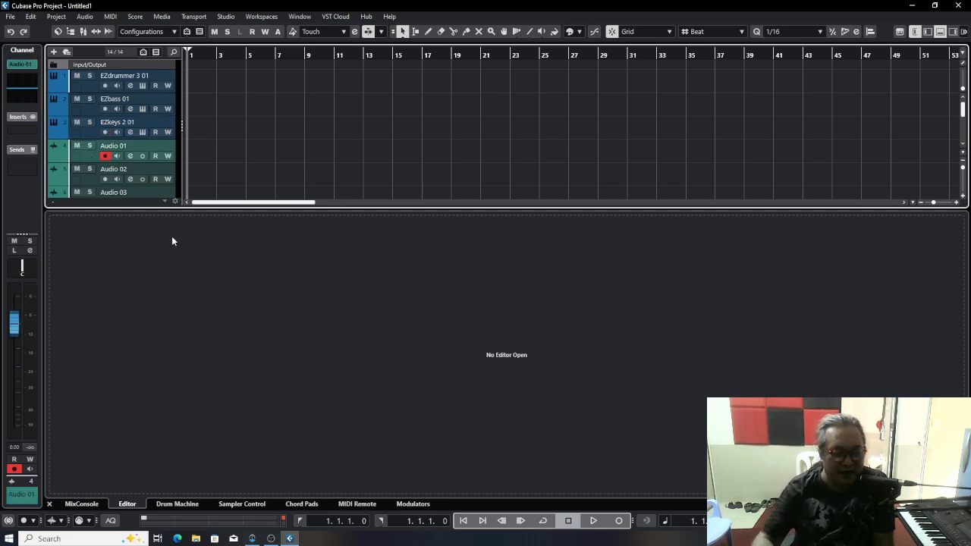
key("KP_Multiply")
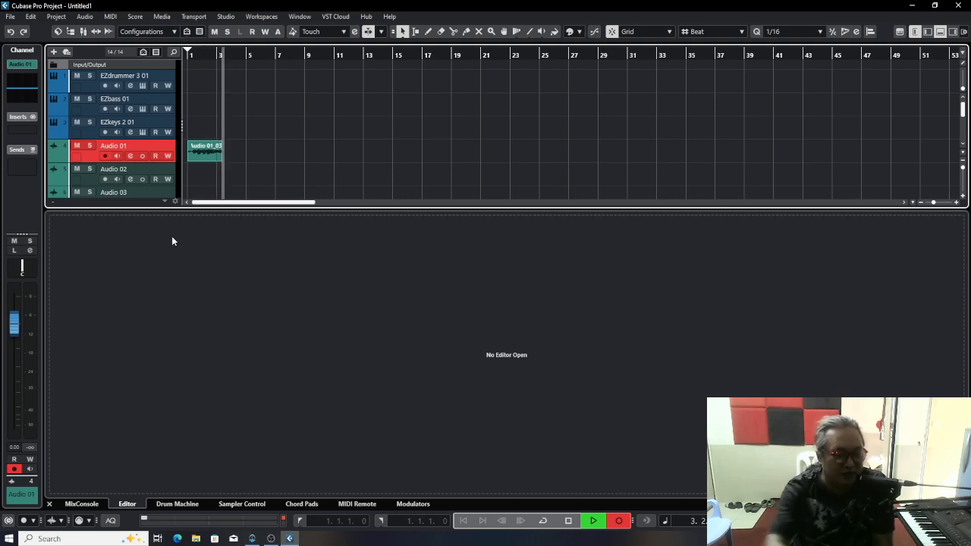
key("space")
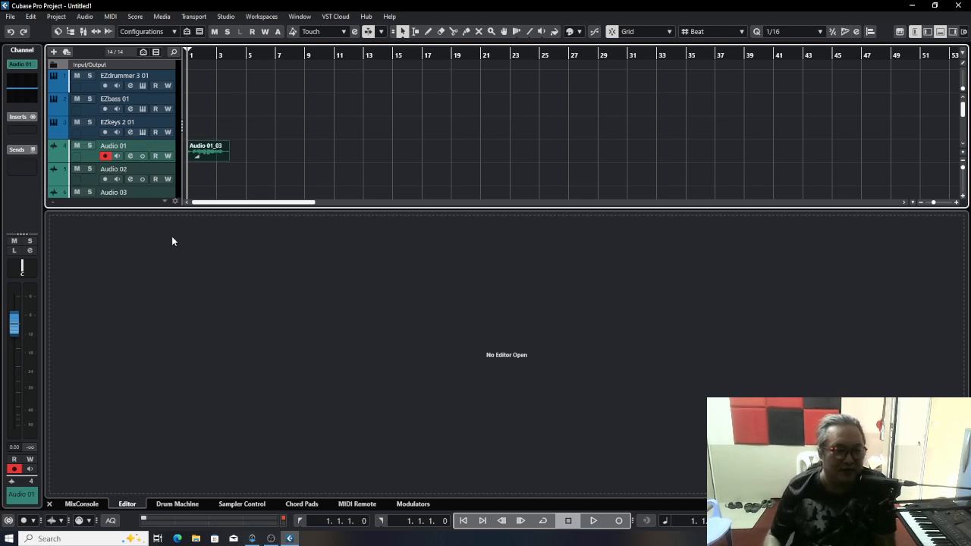
key("space")
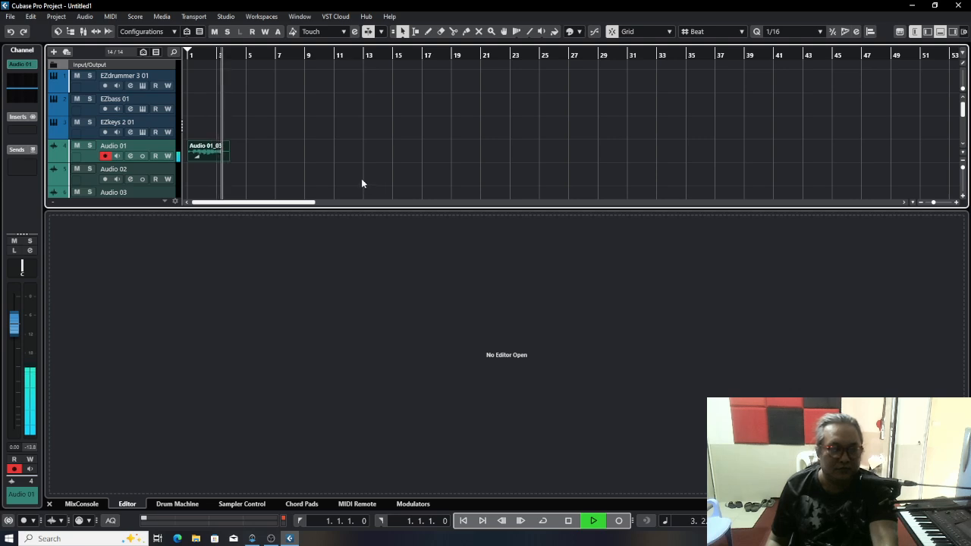
key("space")
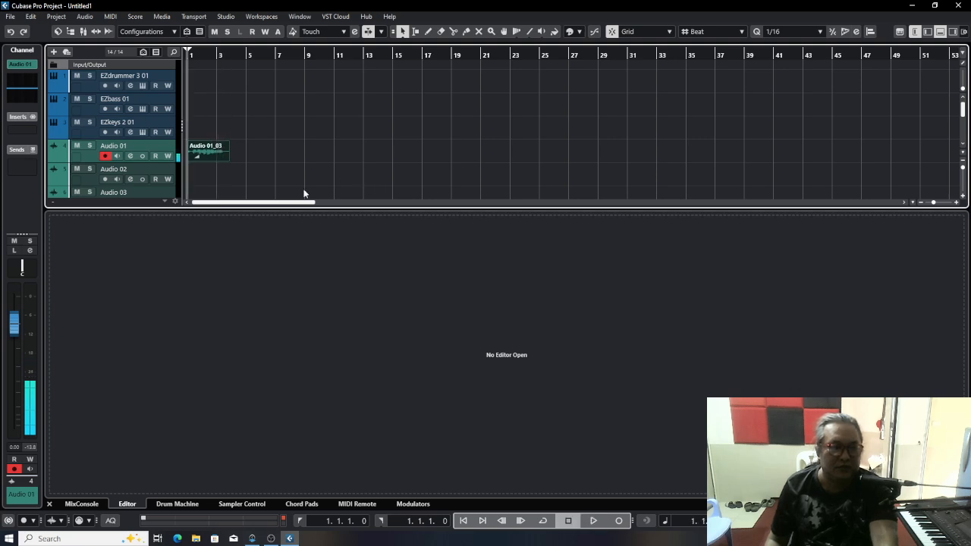
Step: Open the recorded Audio 01 clip in the lower-zone editor and examine its waveform from bar 1
double_click(208, 150)
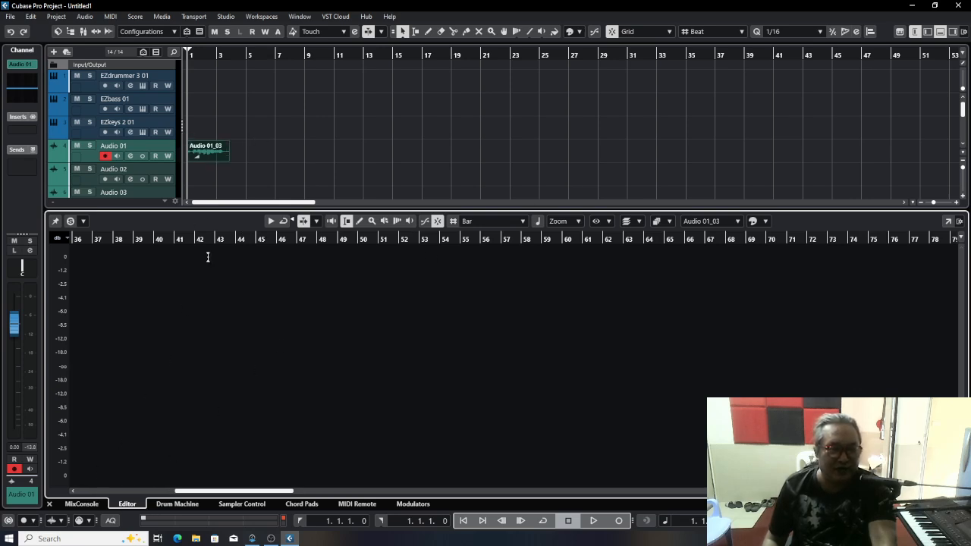
left_click_drag(240, 494, 106, 493)
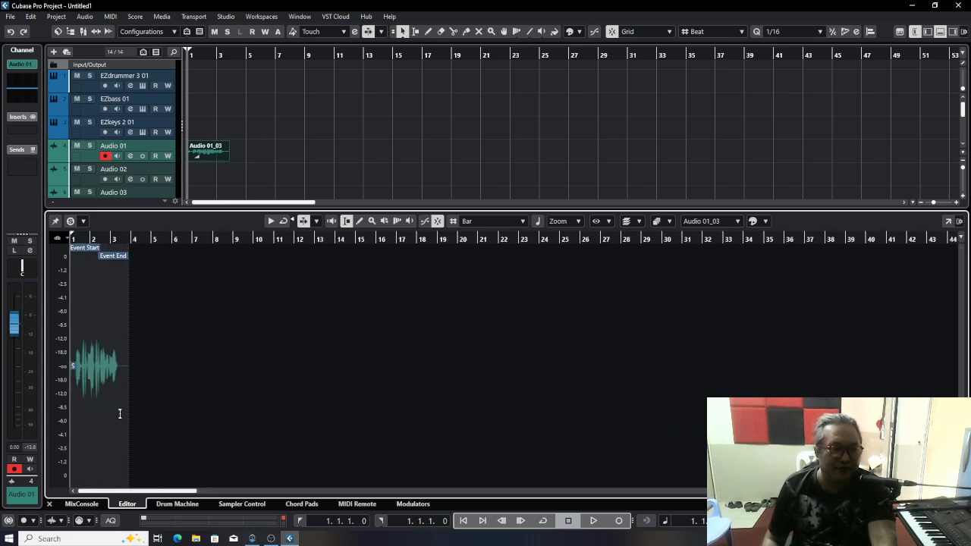
left_click(205, 153)
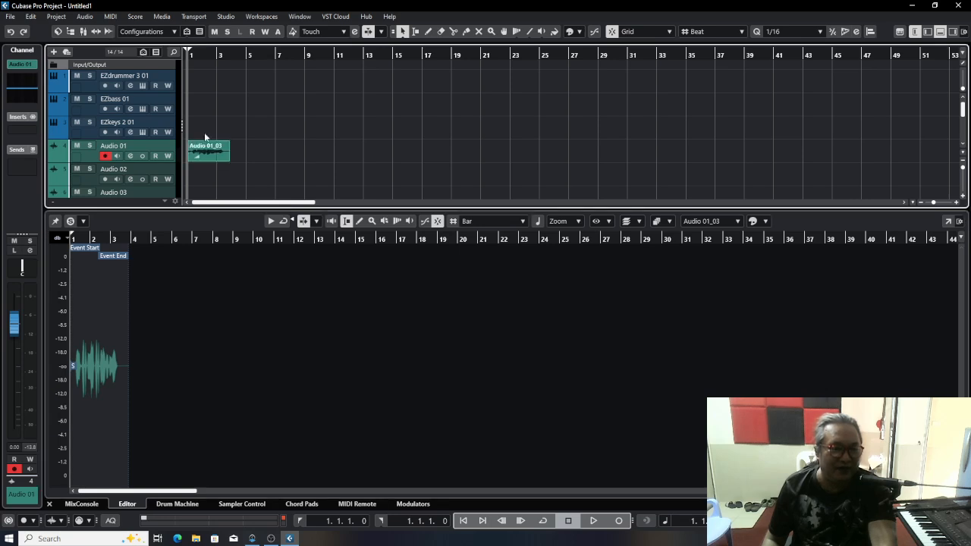
Step: Examine the MixConsole, Drum Machine and Sampler Control in the lower zone, ending on the Chord Pads and their root key choices
left_click(83, 504)
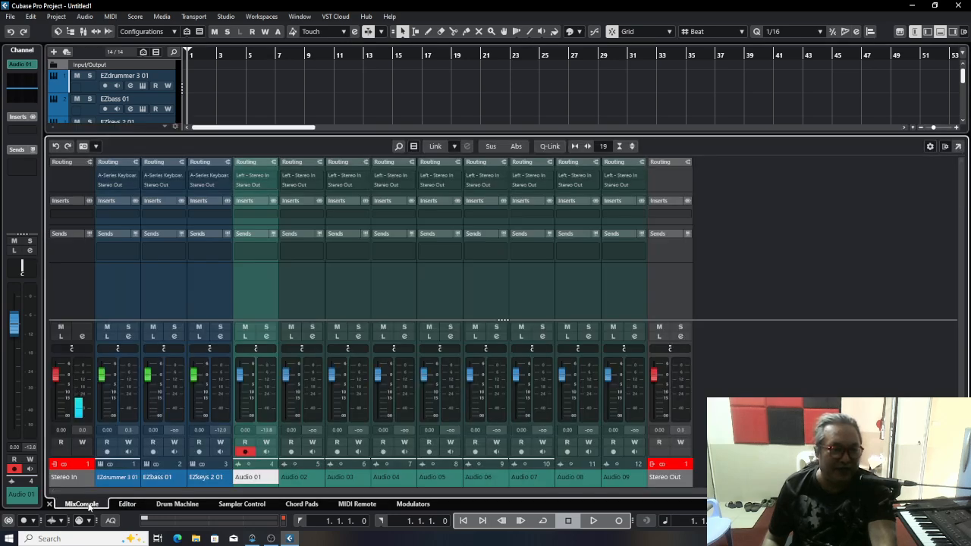
left_click(179, 504)
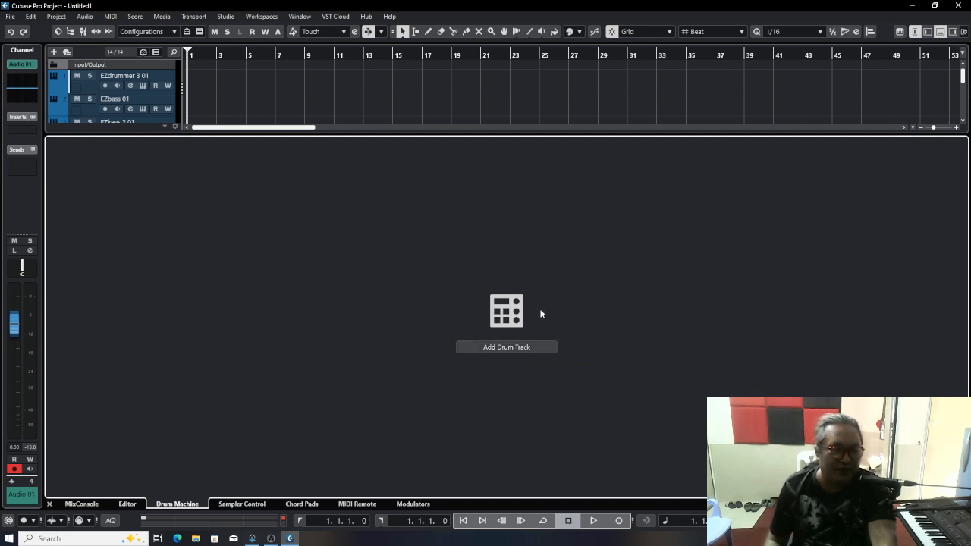
left_click(245, 505)
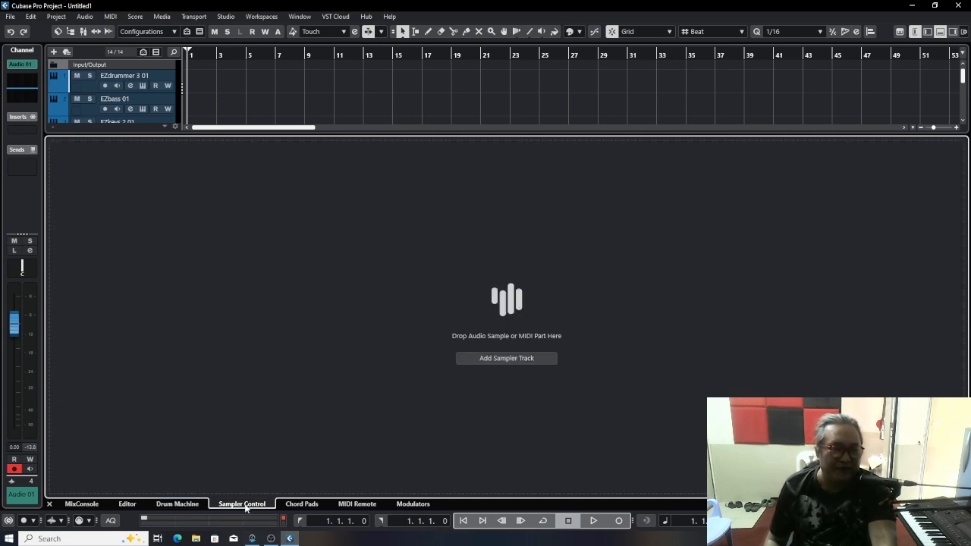
left_click(310, 505)
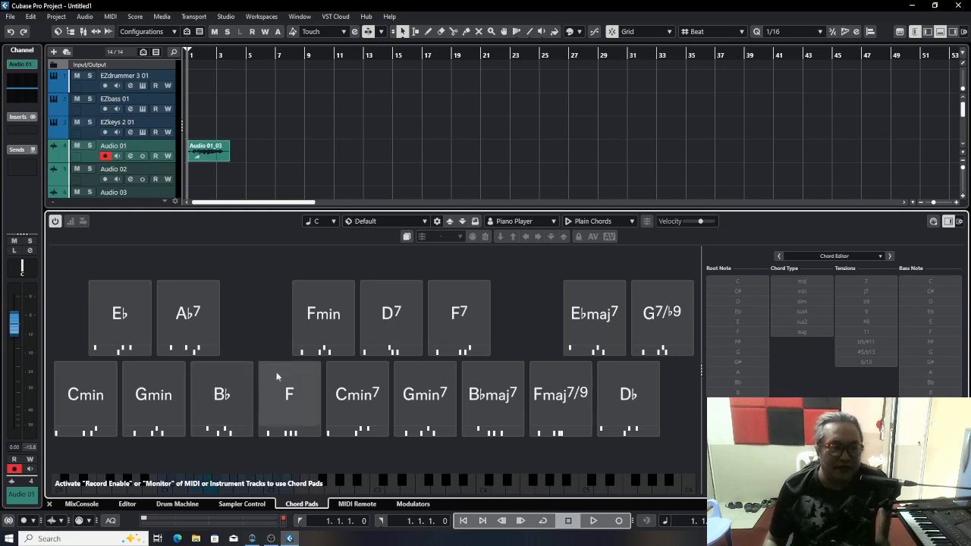
left_click(333, 221)
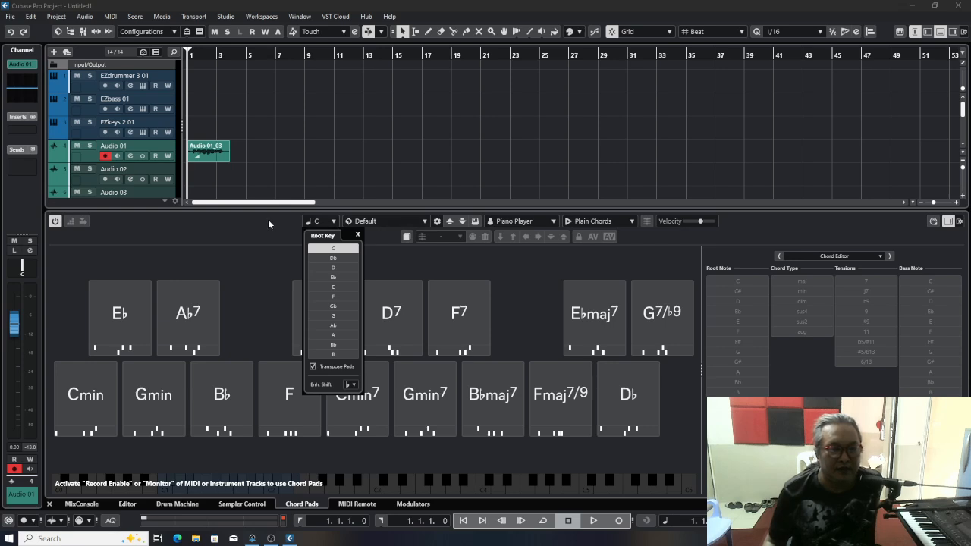
left_click(285, 230)
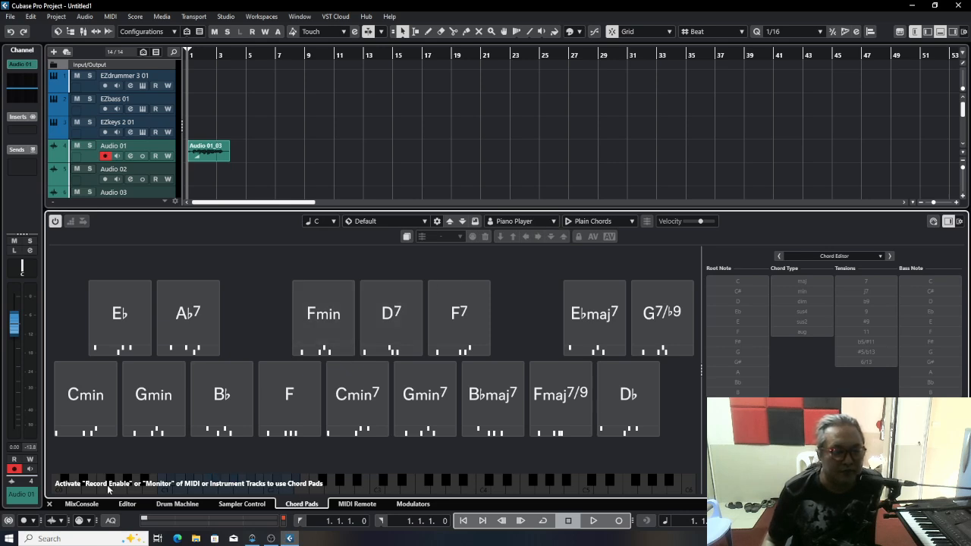
Step: Select the Eb chord pad and set the player mode to Pattern after trying Plain Chords and Sections
left_click(126, 319)
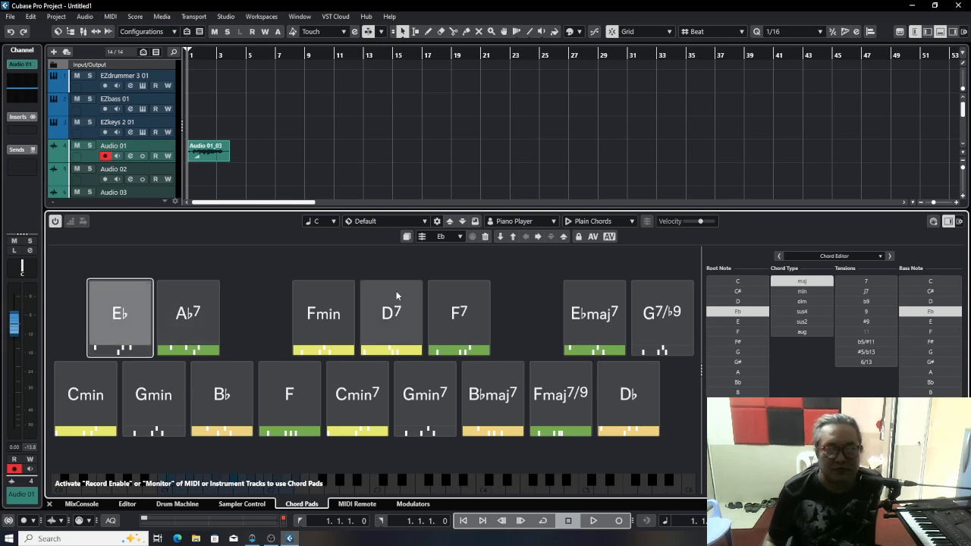
left_click(621, 221)
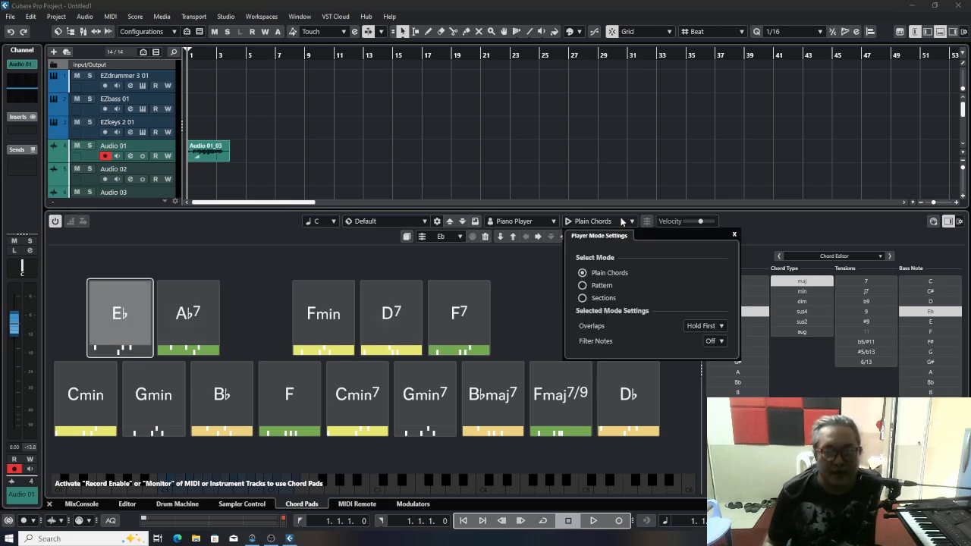
left_click(607, 287)
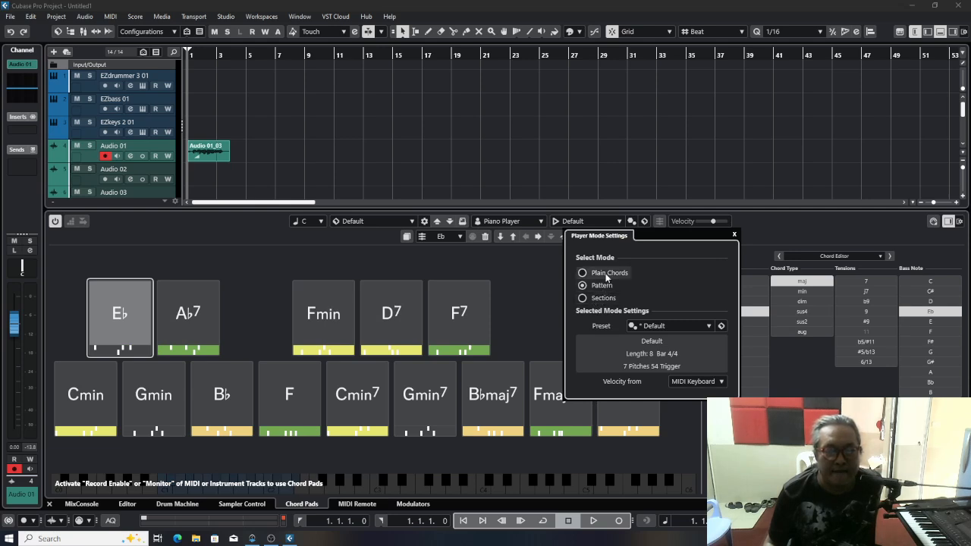
left_click(607, 277)
left_click(602, 297)
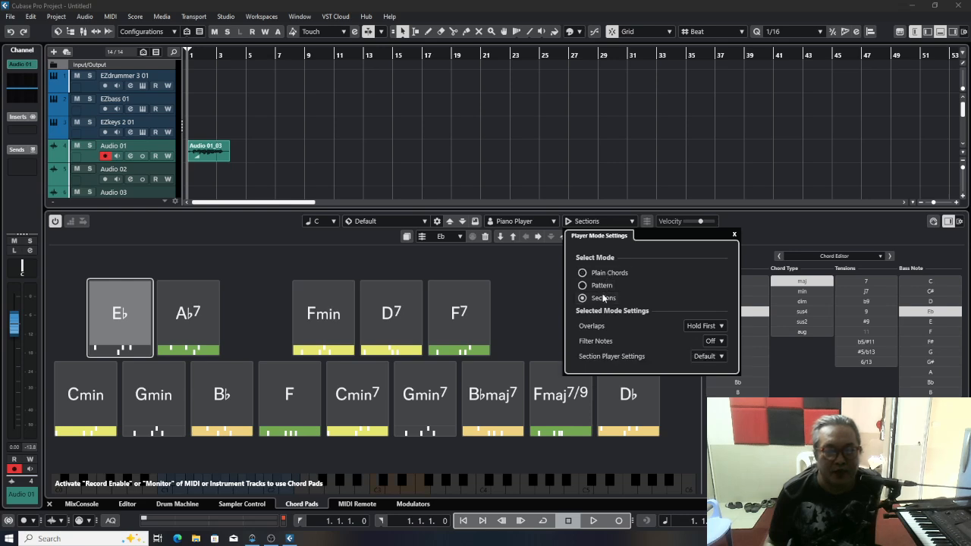
left_click(601, 286)
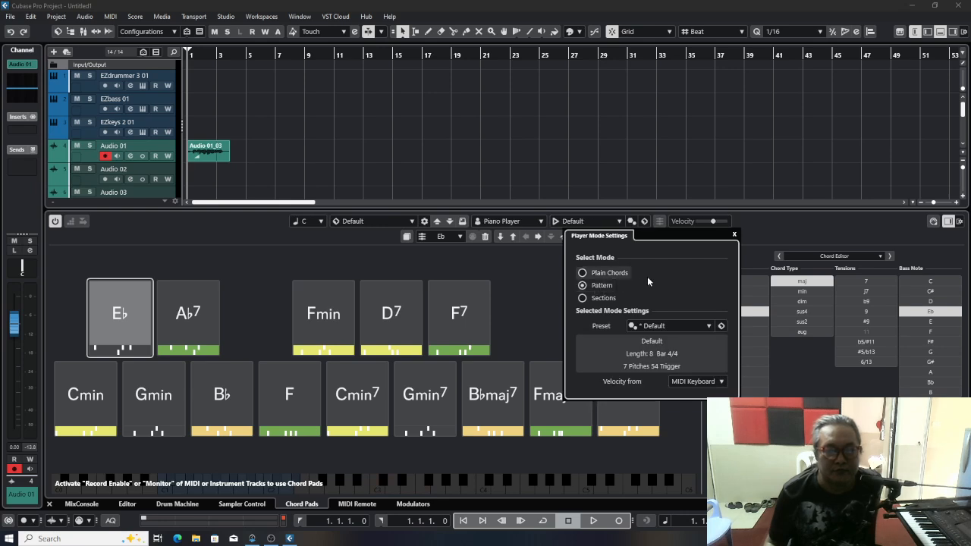
left_click(735, 237)
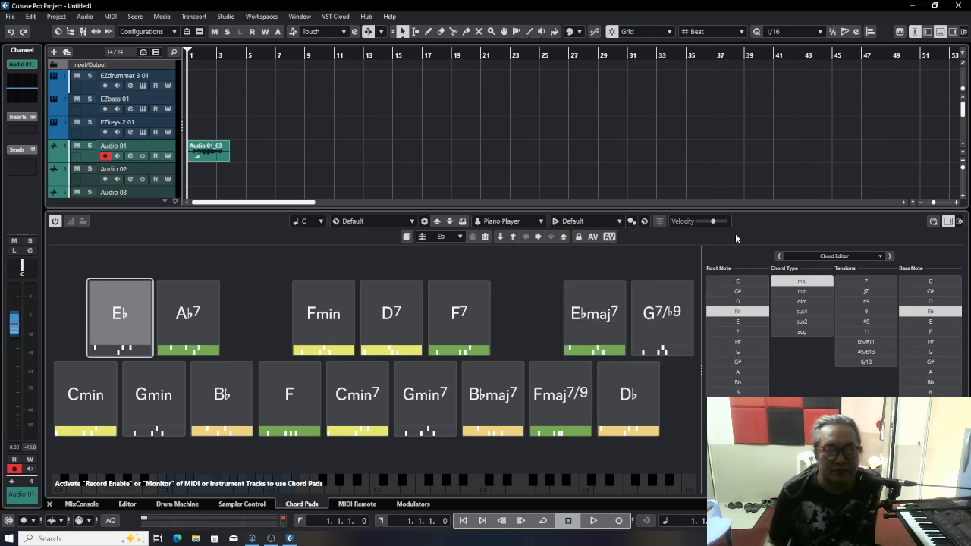
Step: Try transposing all chord pads to root key Db and return them to C
left_click(304, 222)
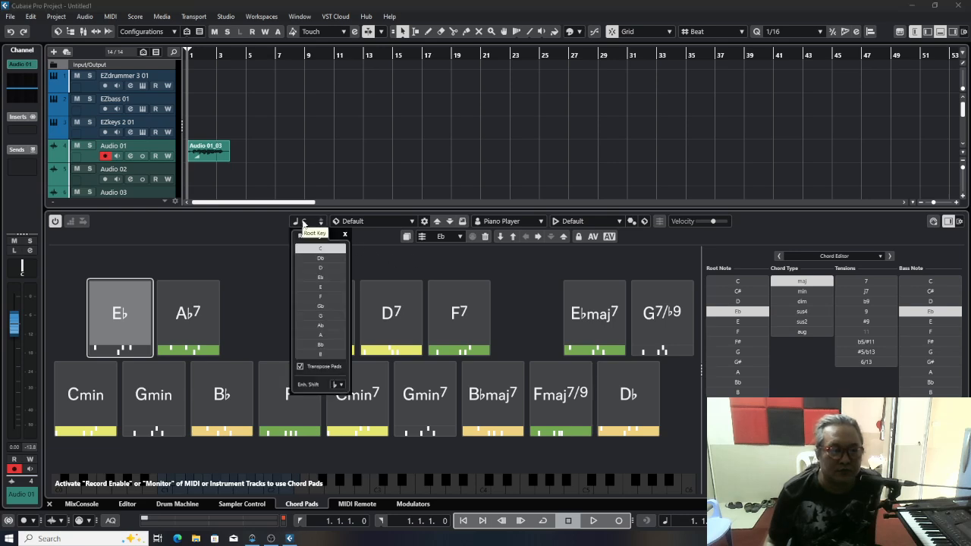
left_click(322, 258)
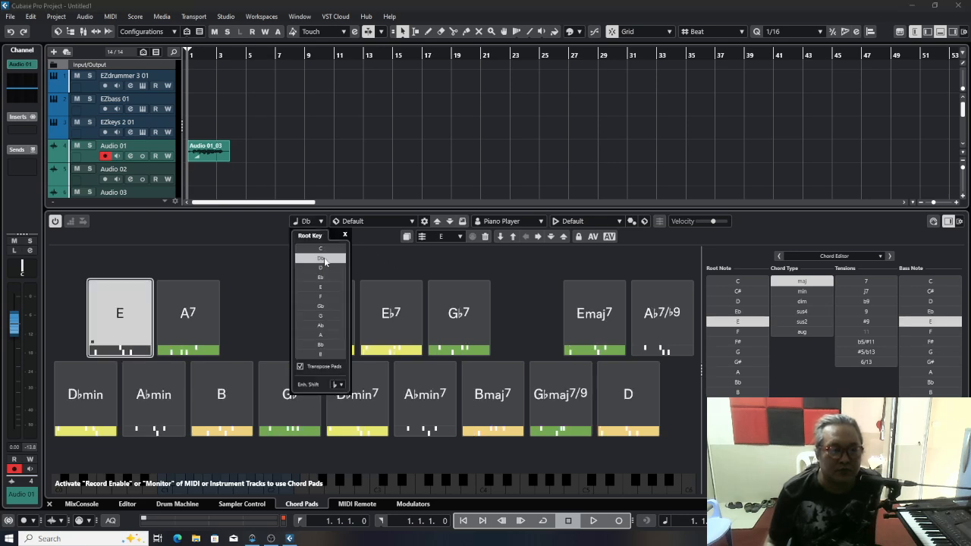
left_click(323, 251)
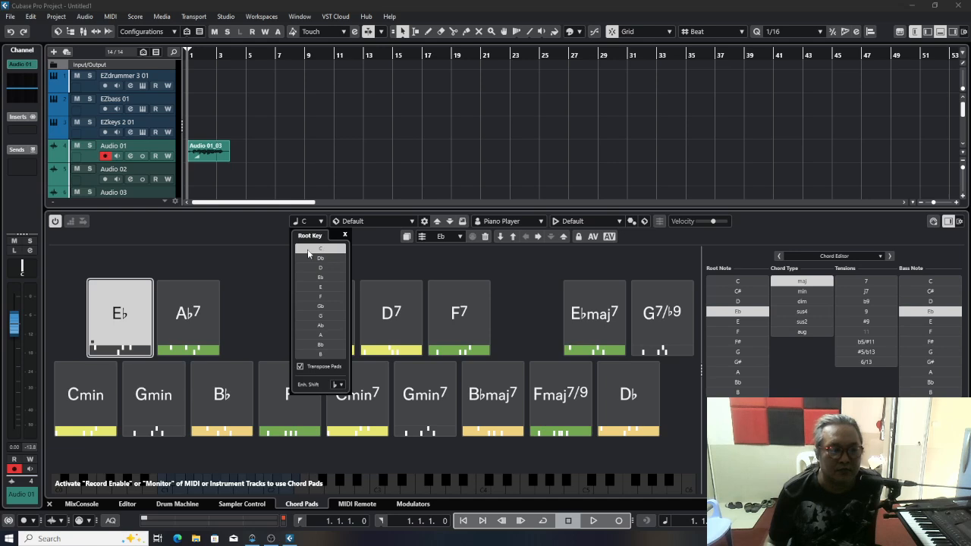
Step: Change the selected Eb pad to a C major chord, trying C# as its root note along the way
left_click(737, 282)
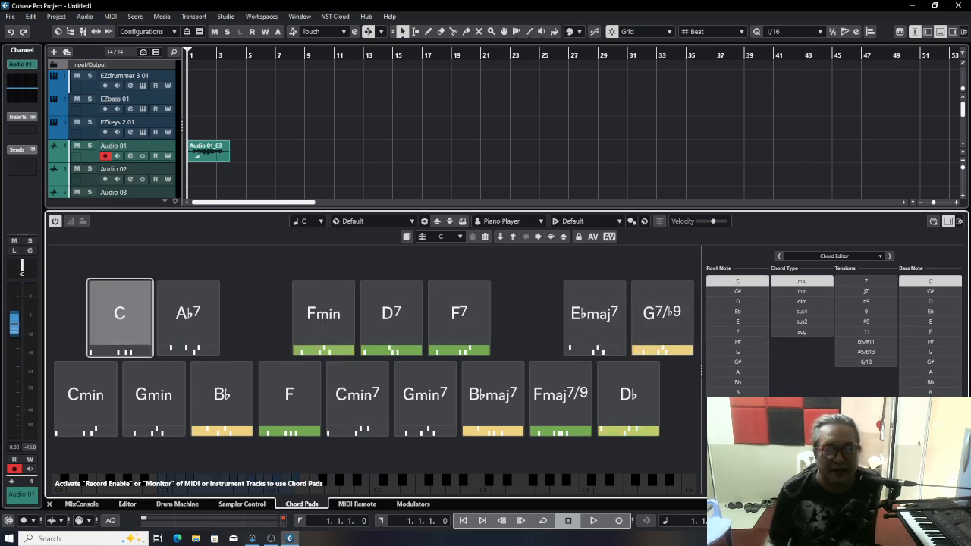
left_click(950, 220)
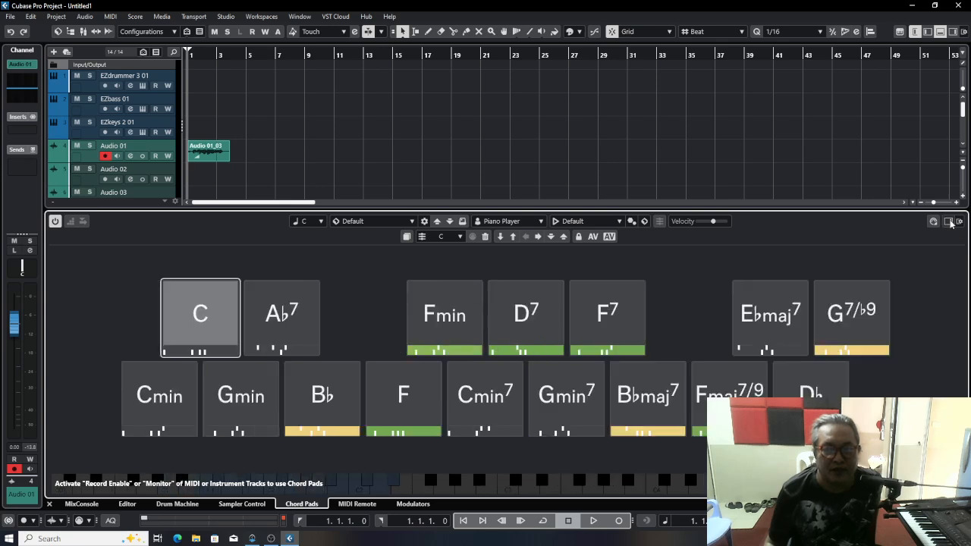
left_click(949, 220)
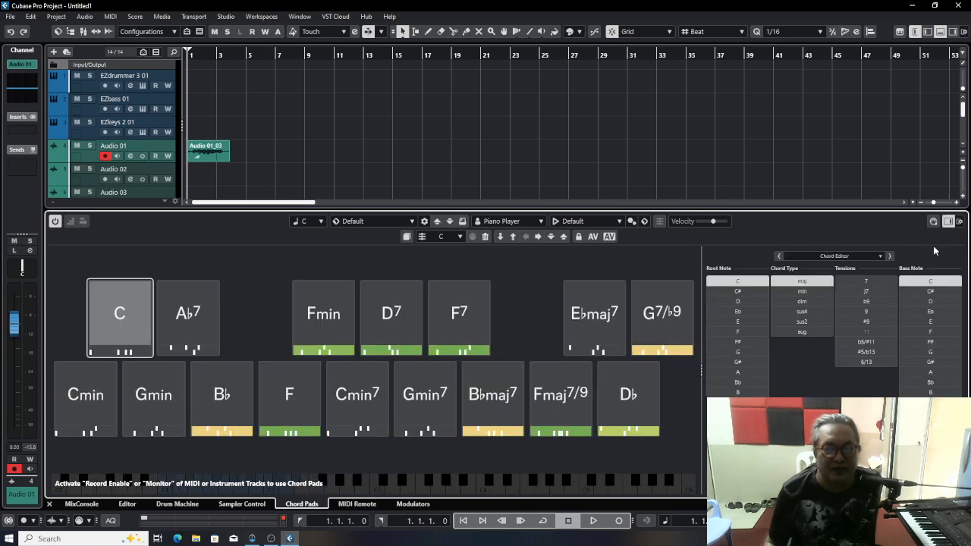
left_click(738, 291)
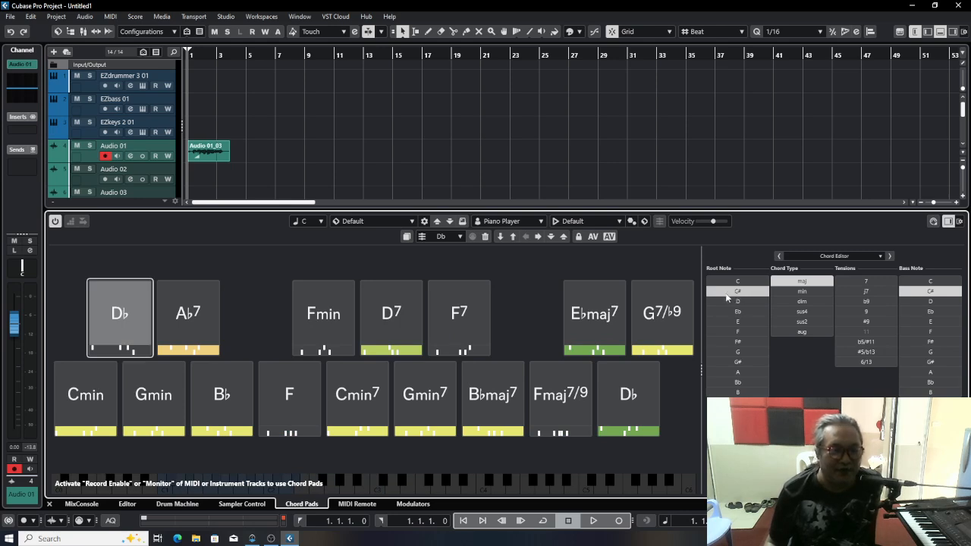
left_click(737, 281)
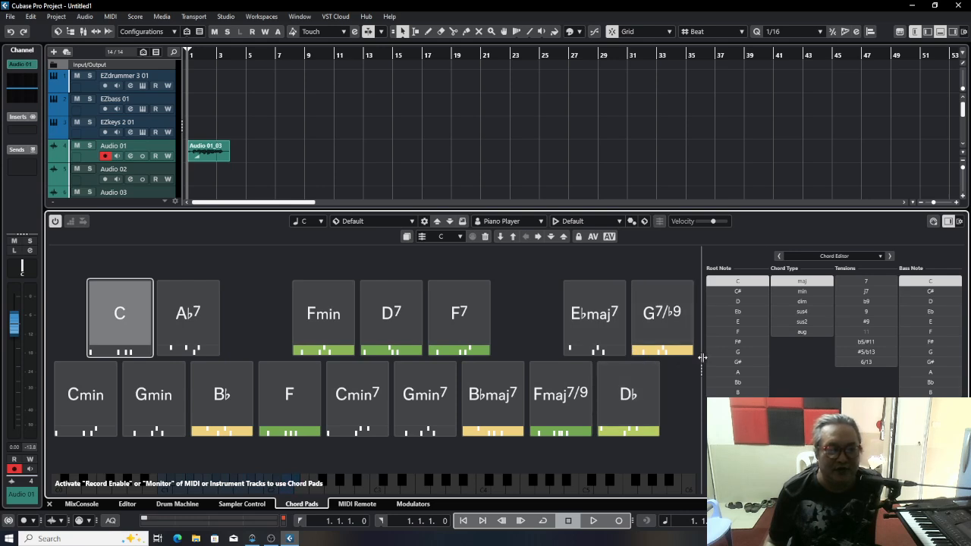
Step: Select the Ab7 pad and examine its chord suggestions as a List and in the Circle of Fifths
left_click(197, 318)
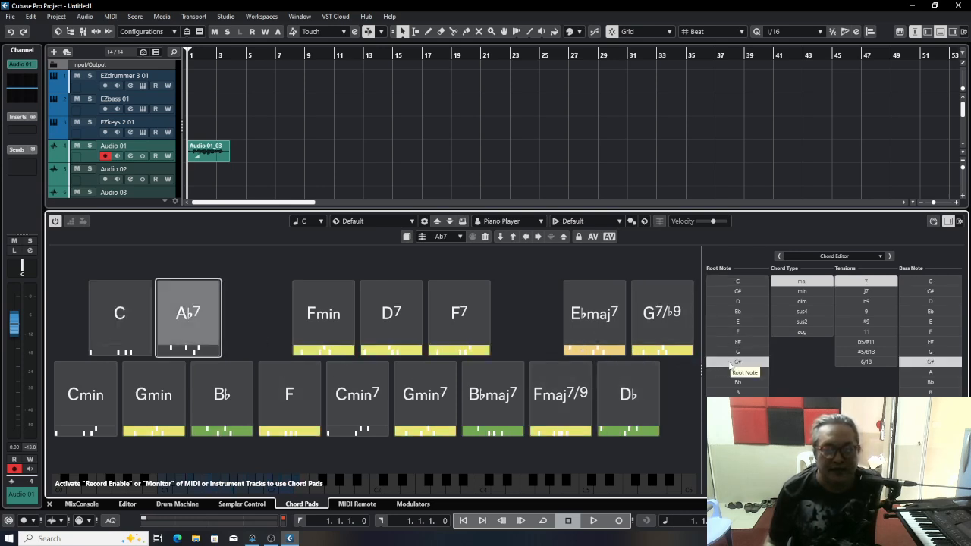
left_click(855, 256)
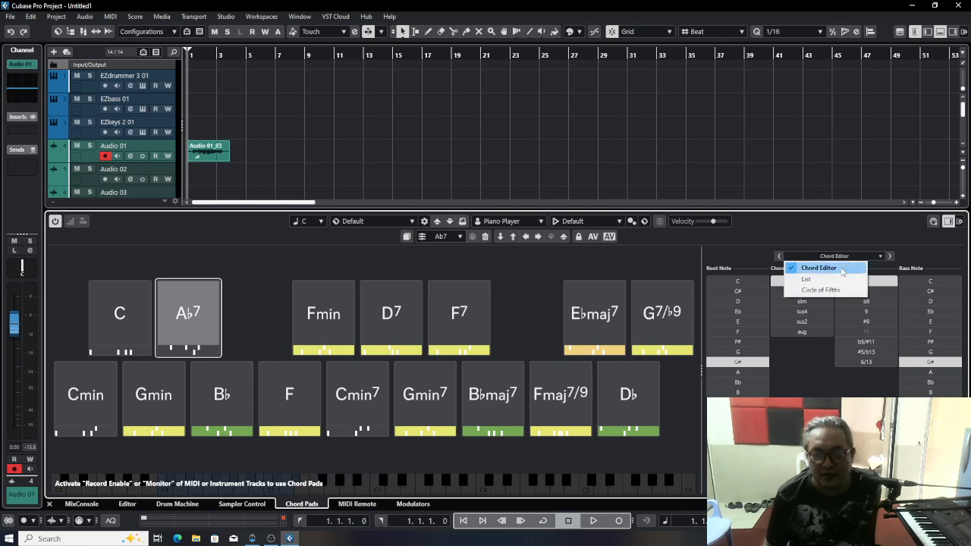
left_click(833, 280)
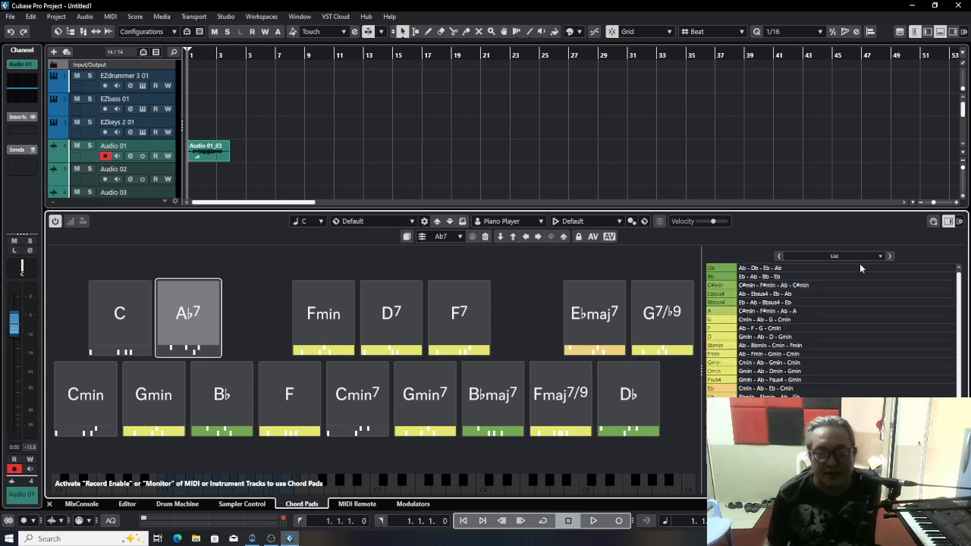
left_click(864, 259)
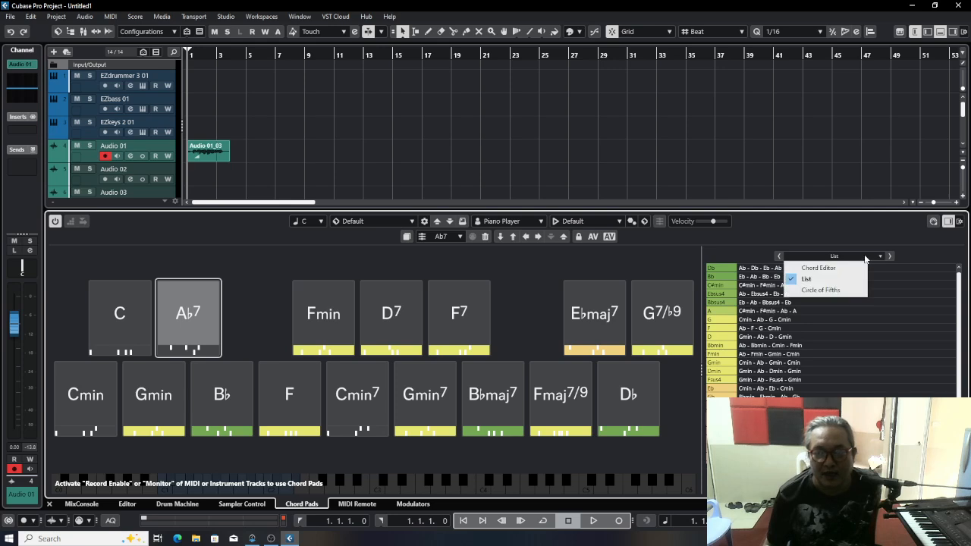
left_click(838, 291)
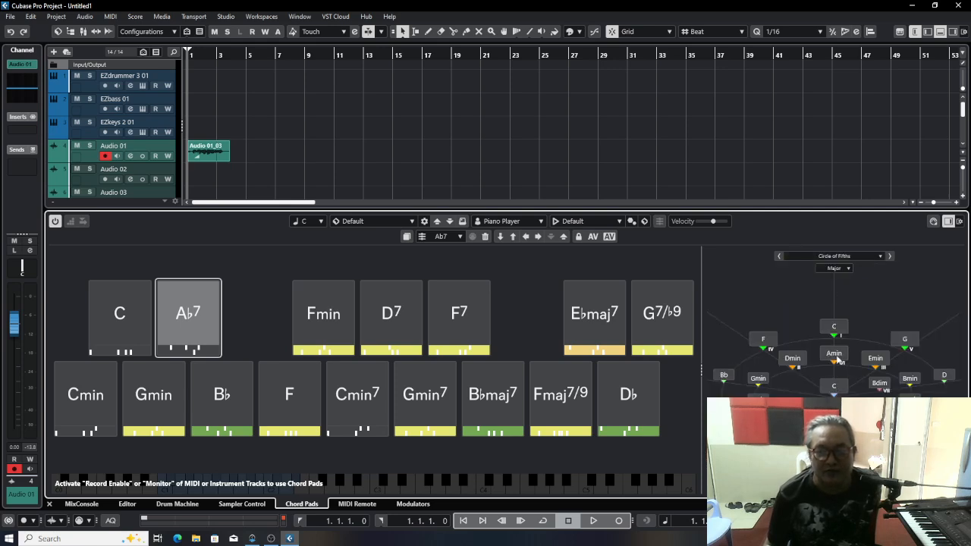
left_click(835, 329)
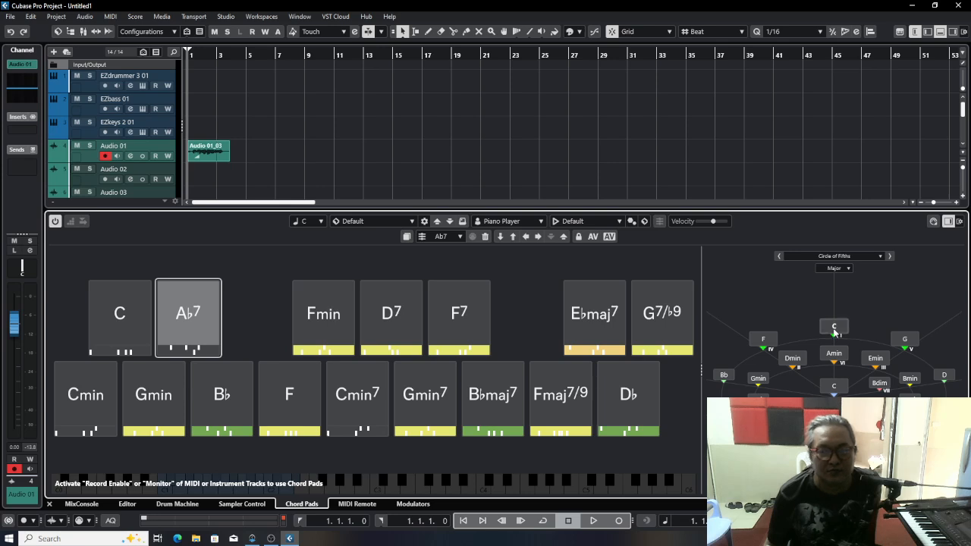
Step: Select the C pad, check the Chord Pads Display Settings and hide the chord assistant zone
left_click(131, 332)
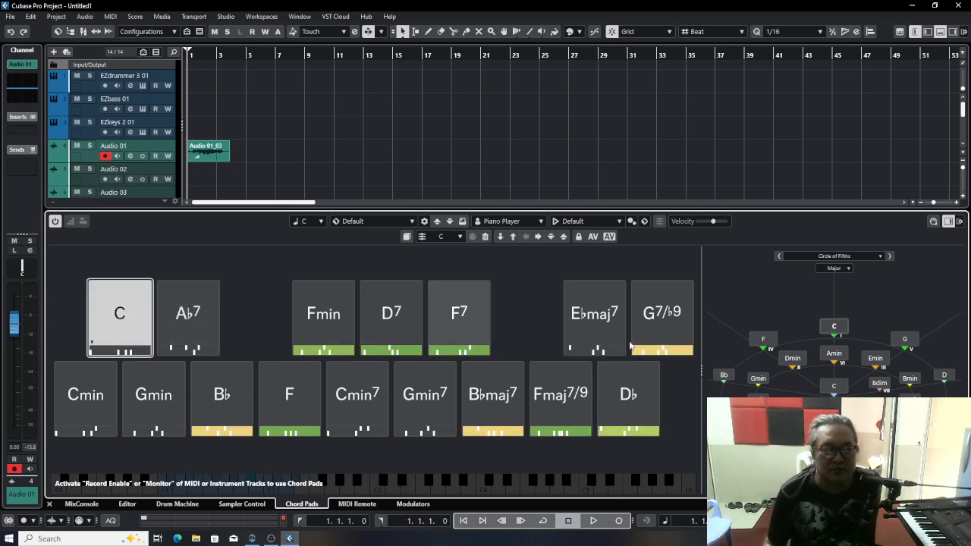
left_click(958, 223)
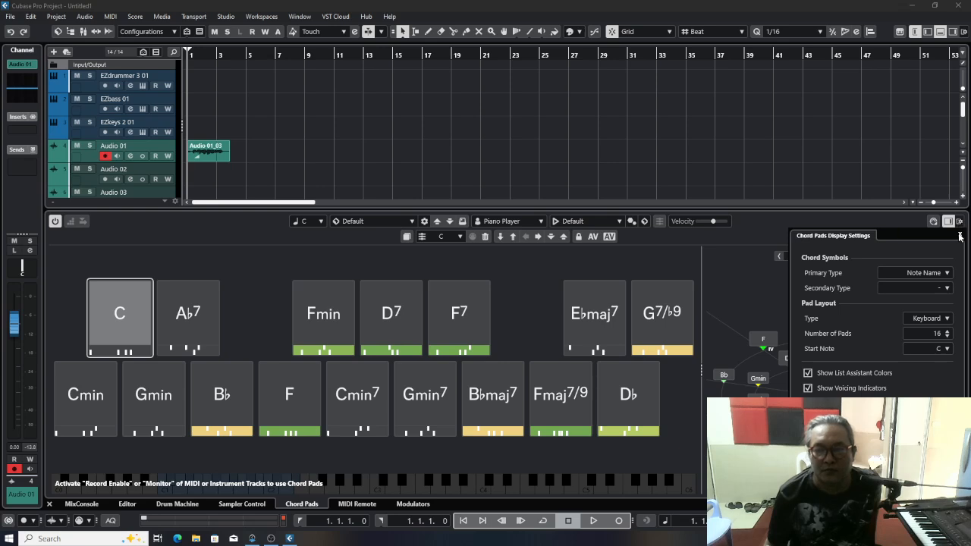
left_click(959, 236)
left_click(948, 222)
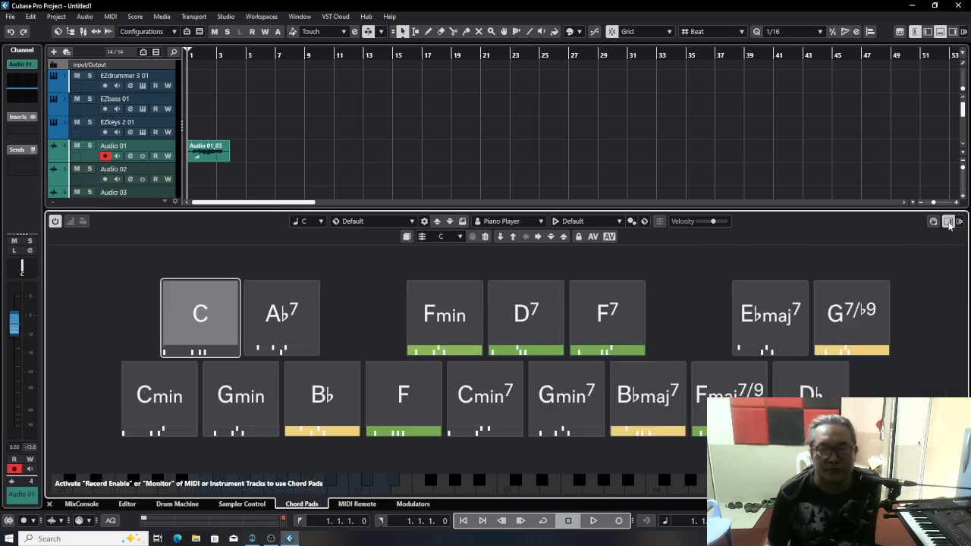
Step: Change the Ab7 pad's chord to Amin7 by setting root note A and chord type min in its Chord Editor
left_click(288, 324)
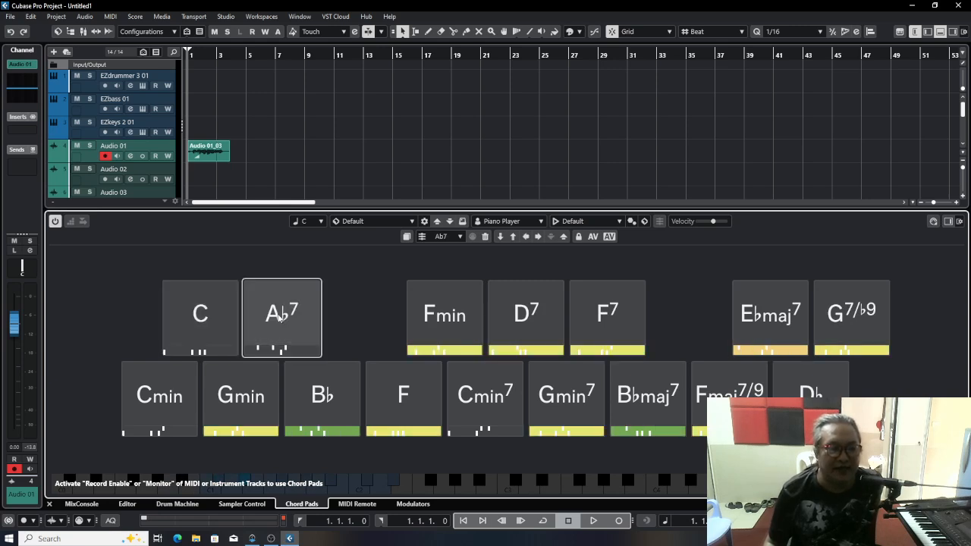
double_click(279, 320)
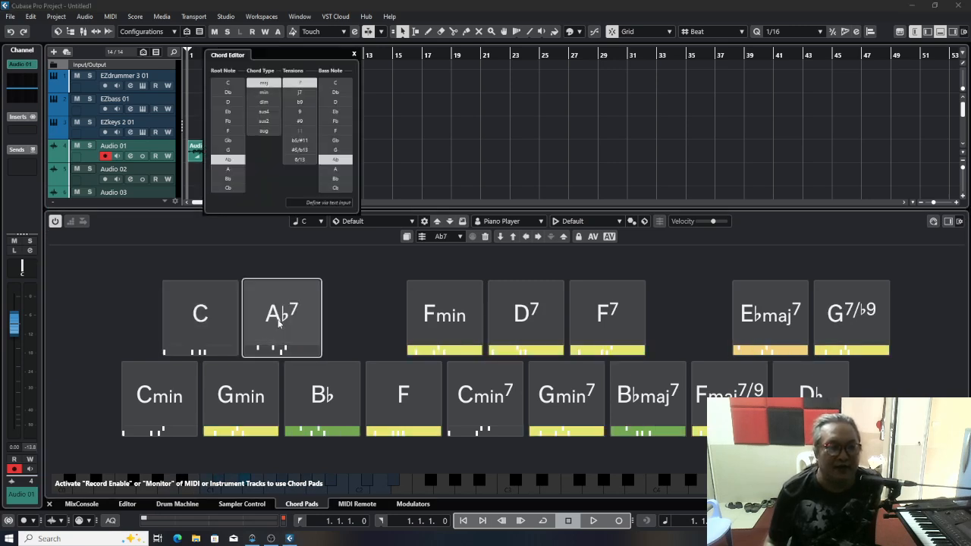
double_click(279, 321)
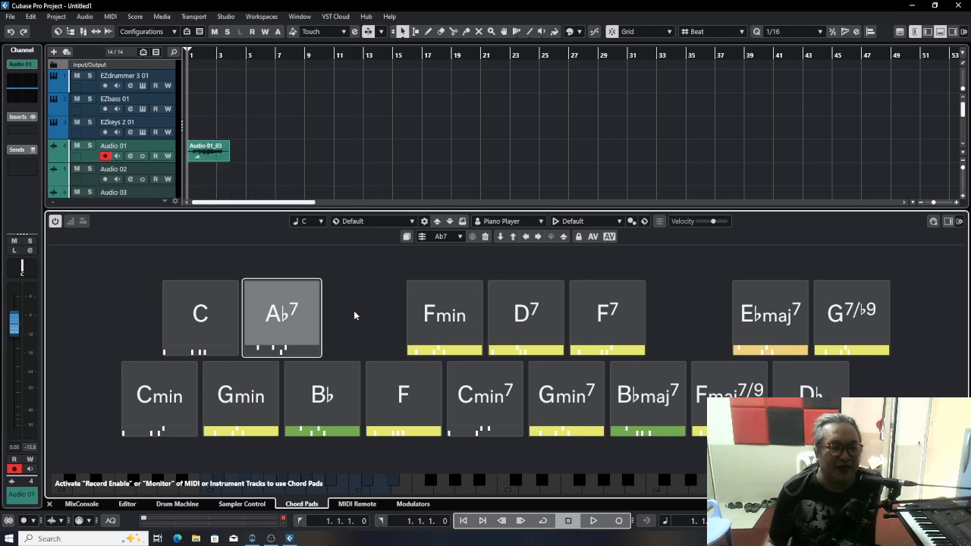
double_click(279, 325)
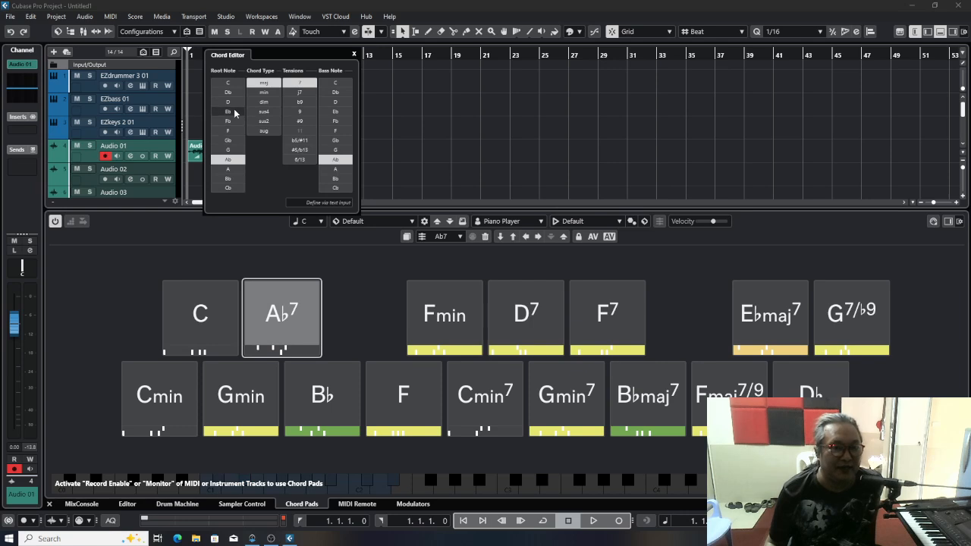
left_click(231, 169)
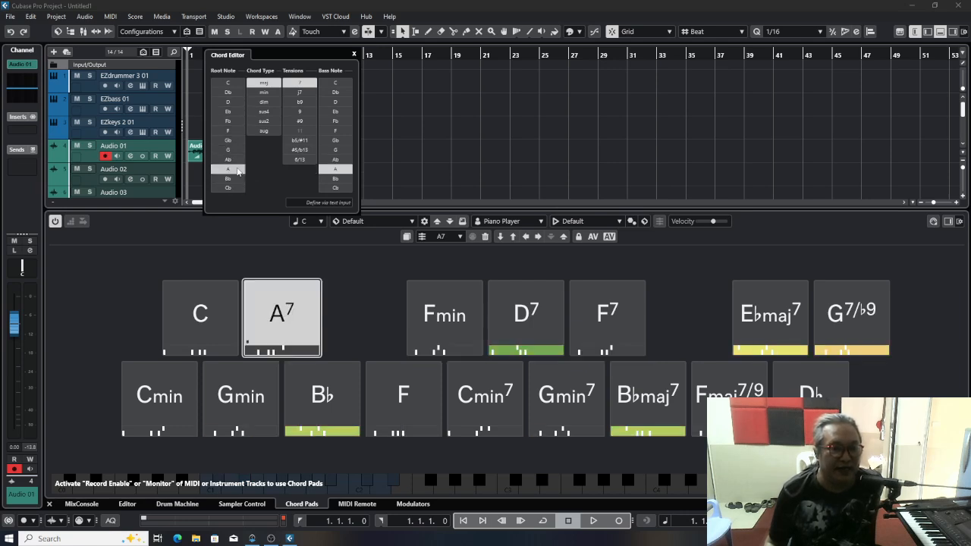
left_click(269, 94)
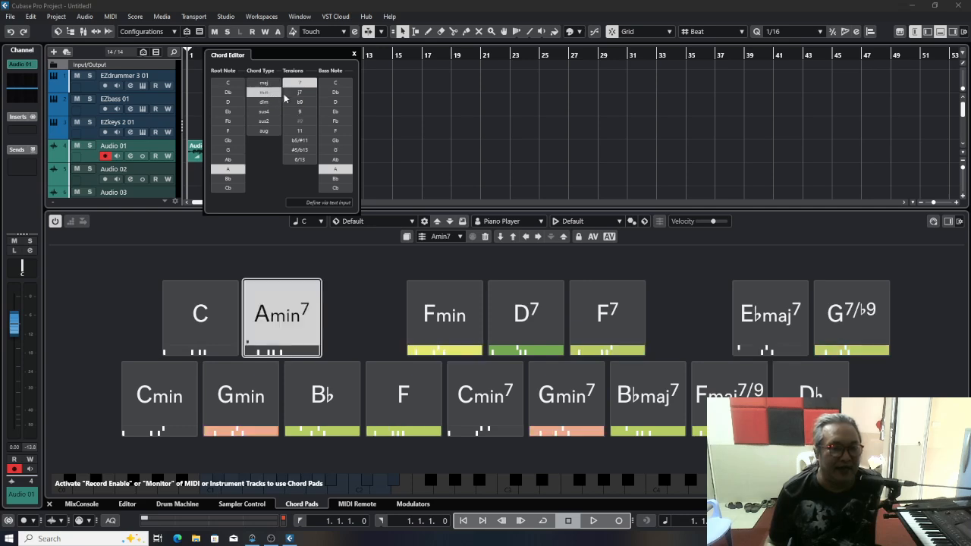
Step: Remove the 7 tension from the Amin7 pad's chord and audition the pad
left_click(301, 83)
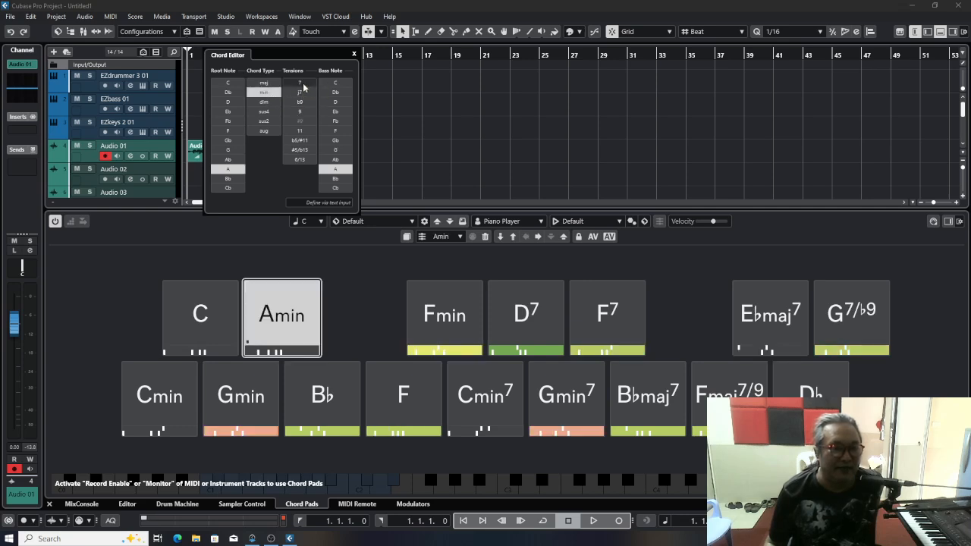
left_click(286, 334)
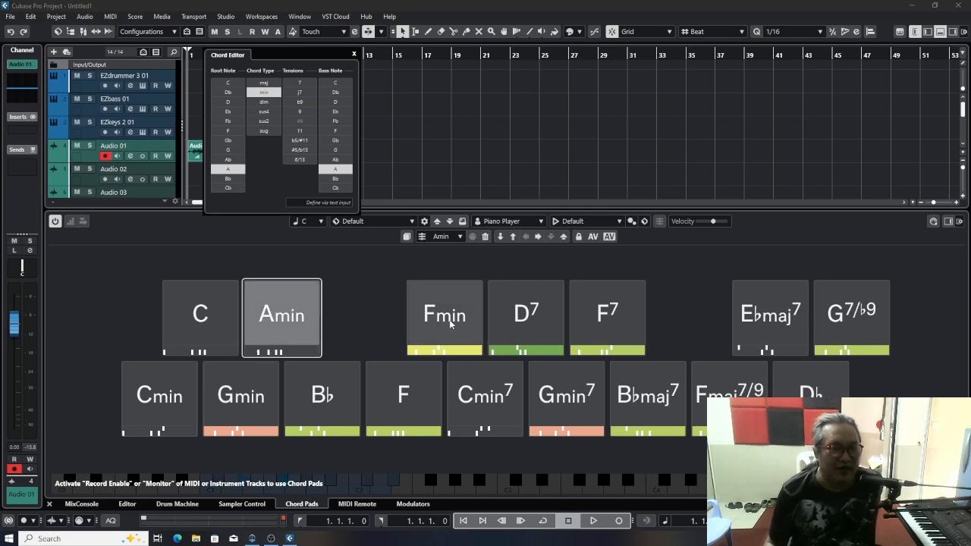
Step: Try G as the root note of the C pad's chord, audition it and set the root note back to C
left_click(207, 323)
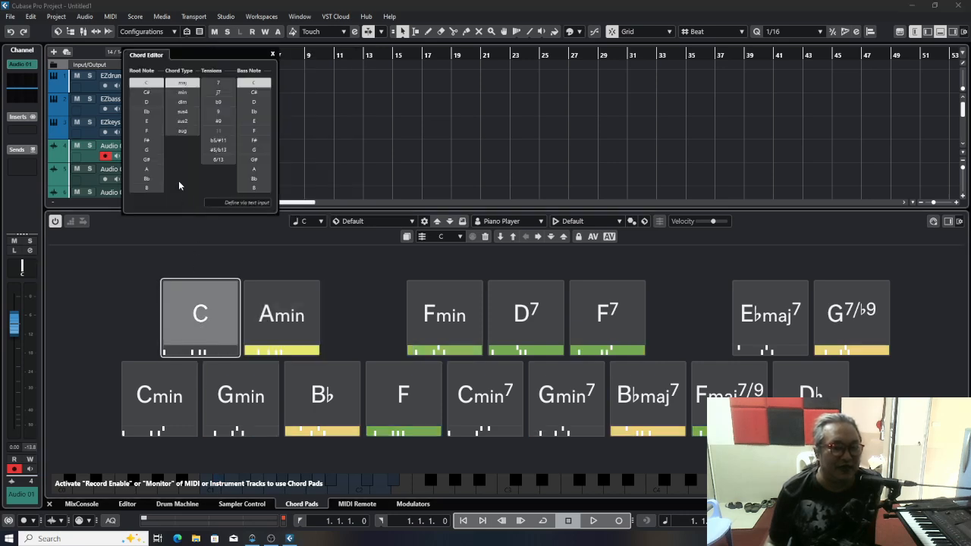
left_click(151, 150)
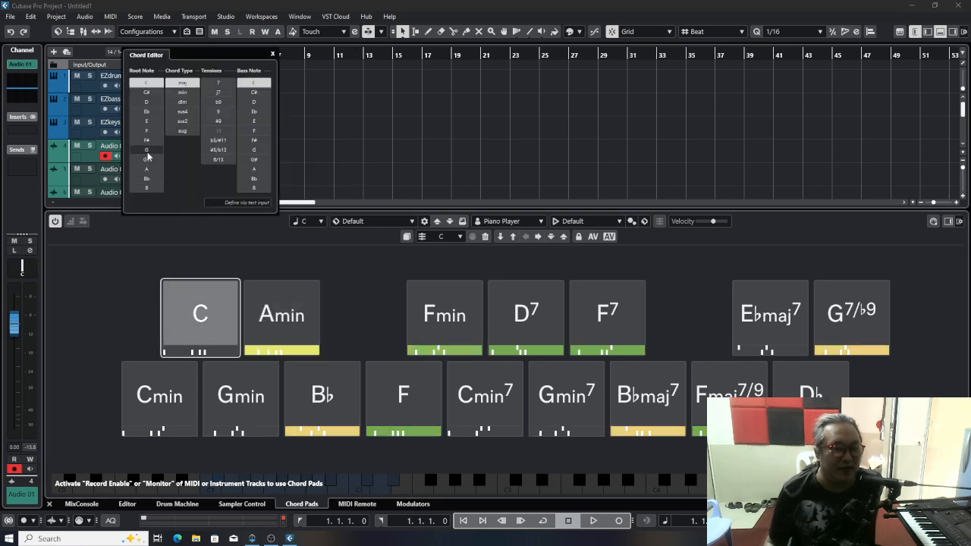
left_click(201, 348)
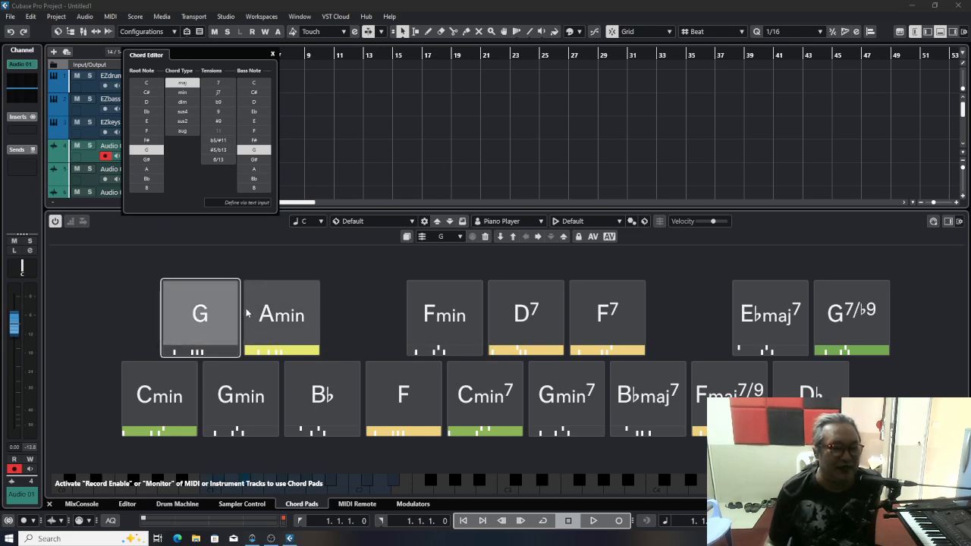
left_click(458, 238)
left_click(459, 238)
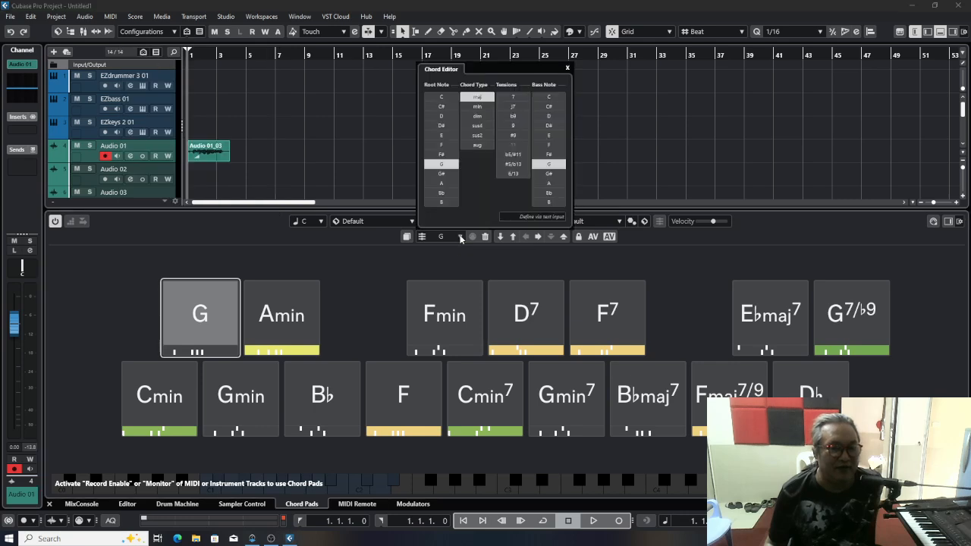
left_click(449, 99)
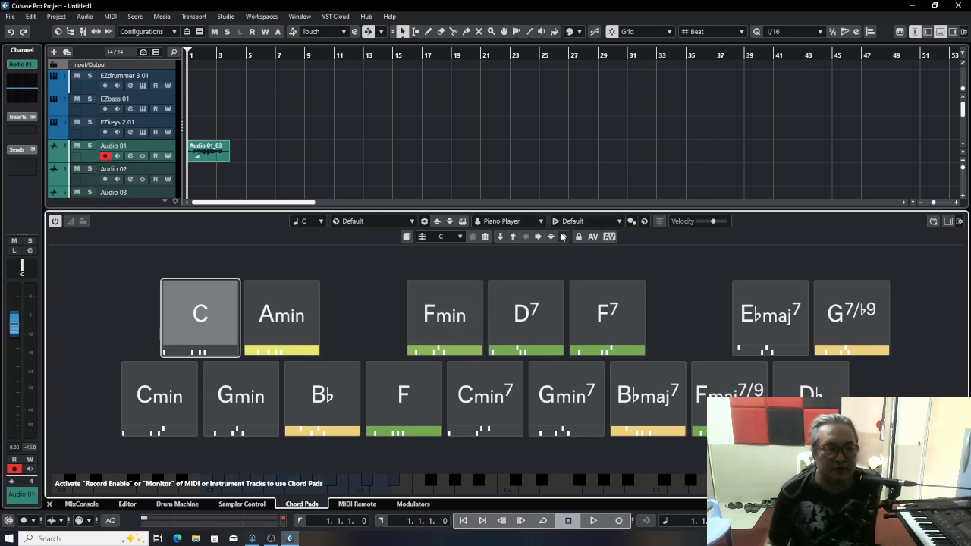
Step: Browse the Chord Pads pattern presets, filtering to the Piano category and clearing the Jazz style filter
left_click(643, 222)
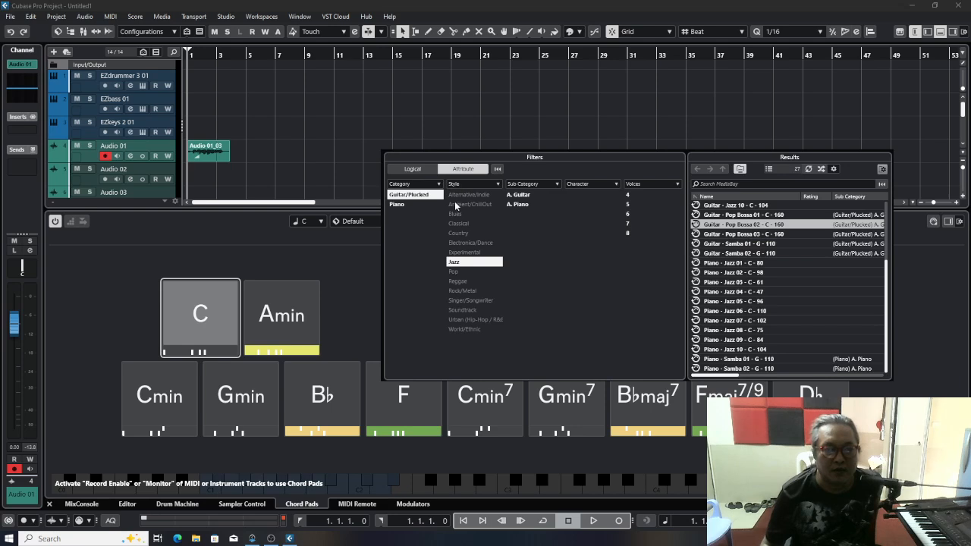
left_click(409, 205)
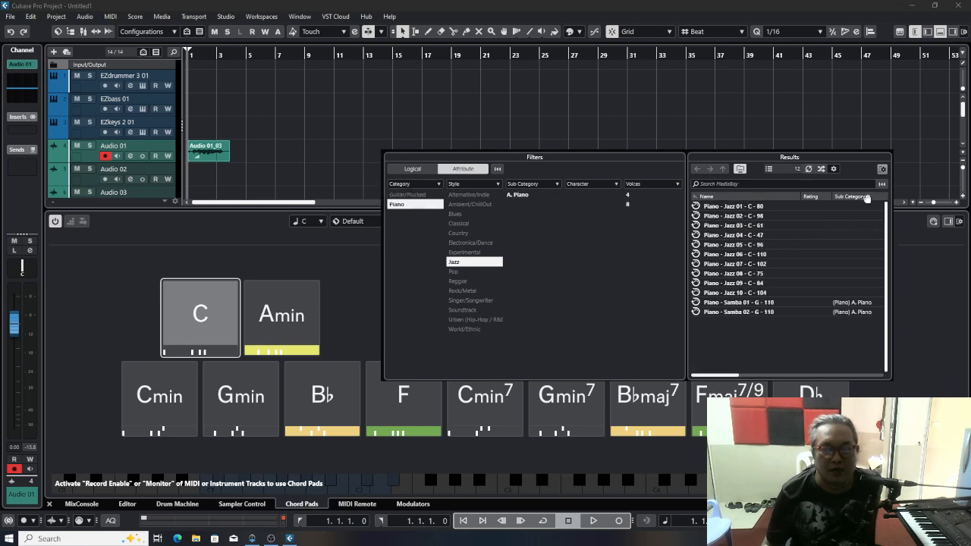
left_click(462, 262)
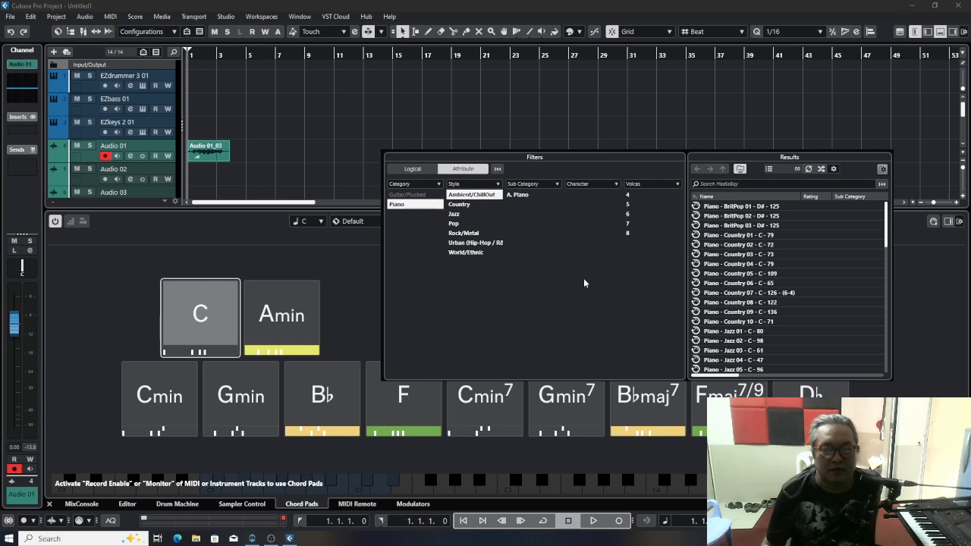
left_click(938, 352)
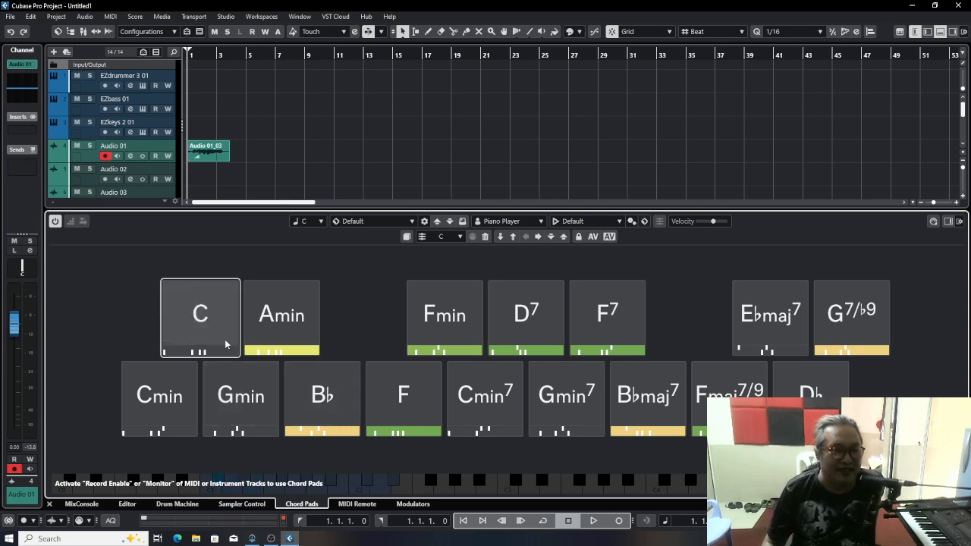
Step: Place the C pad's chord on the EZkeys 2 01 track as an event starting at bar 2
left_click_drag(194, 332, 218, 126)
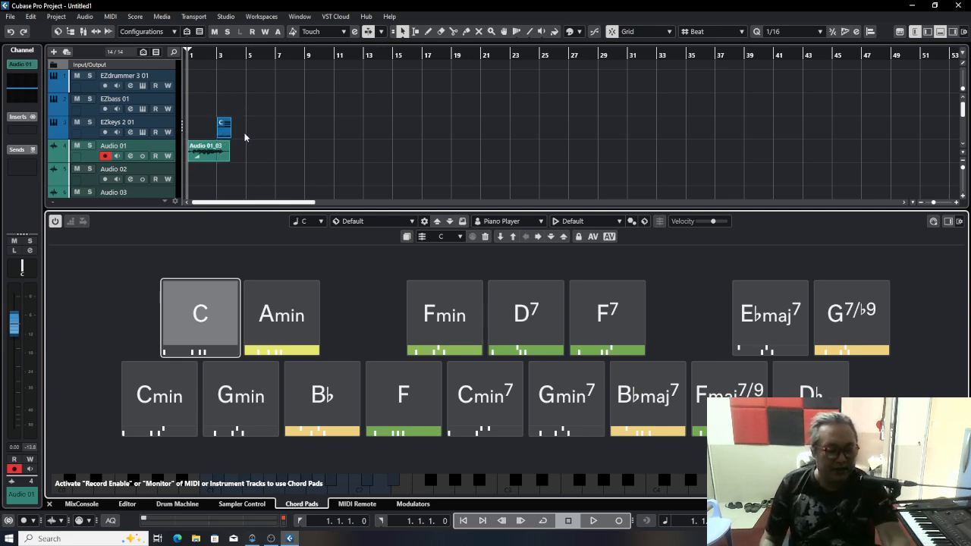
key("h")
key("h")
key("h")
key("h")
key("h")
key("h")
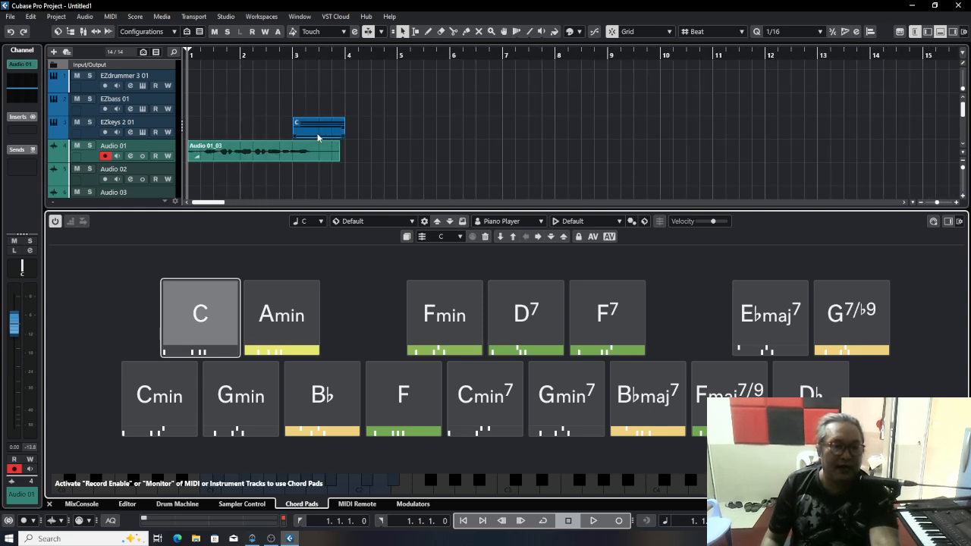
left_click_drag(325, 133, 274, 128)
Step: Place the Amin chord at bar 3 of the EZkeys 2 01 track, mute Audio 01 and play from bar 2
left_click_drag(288, 300, 303, 122)
left_click(241, 56)
left_click(76, 141)
key("space")
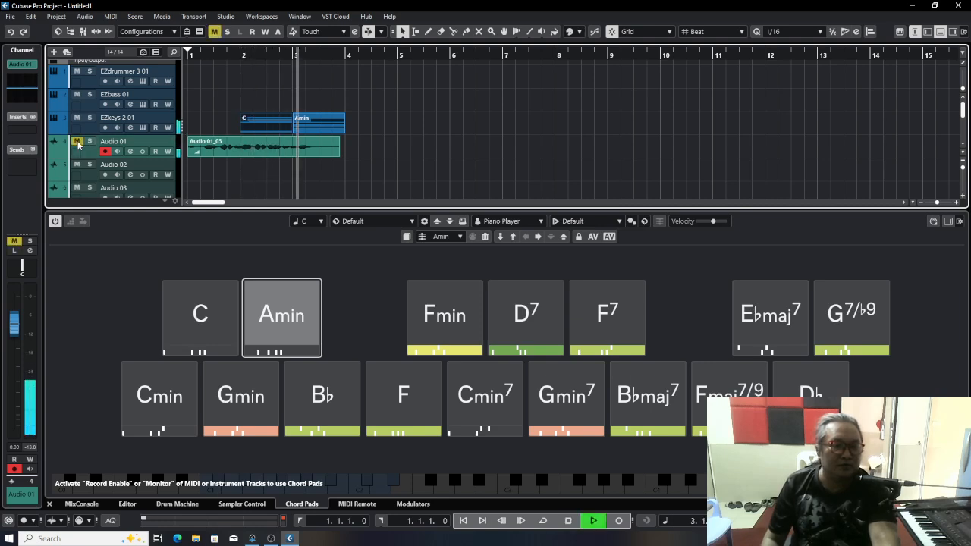
key("space")
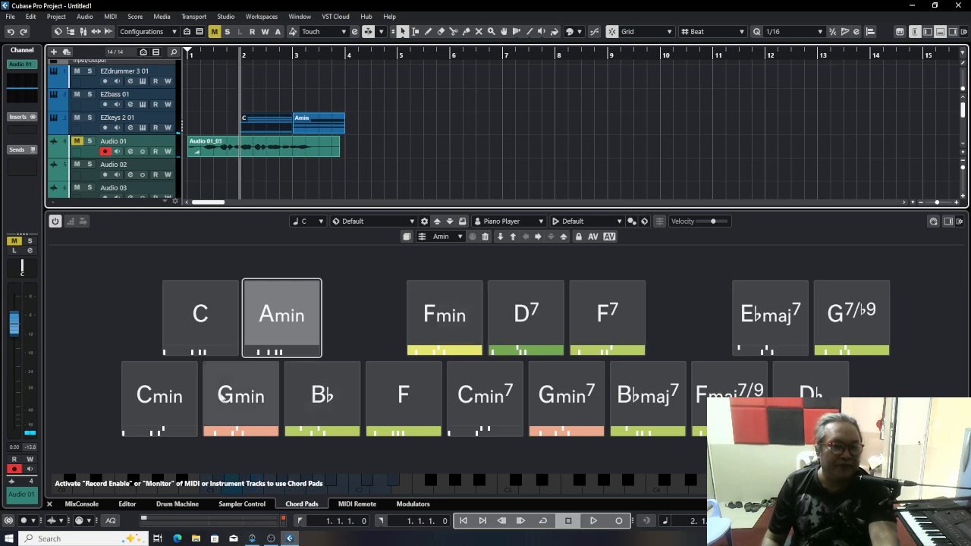
Step: Change the Cmin pad's chord to F major by setting root note F and chord type maj, and audition it
left_click(157, 408)
double_click(157, 408)
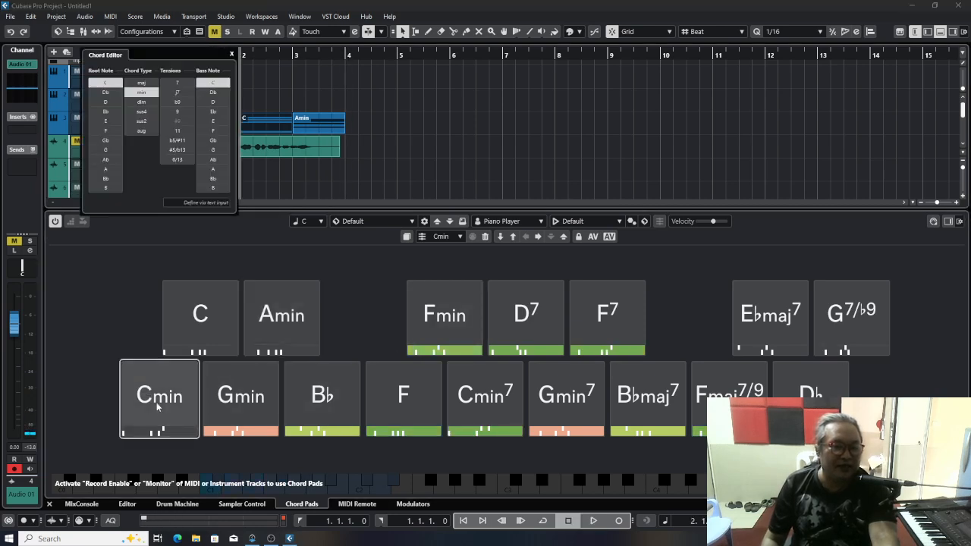
left_click(110, 131)
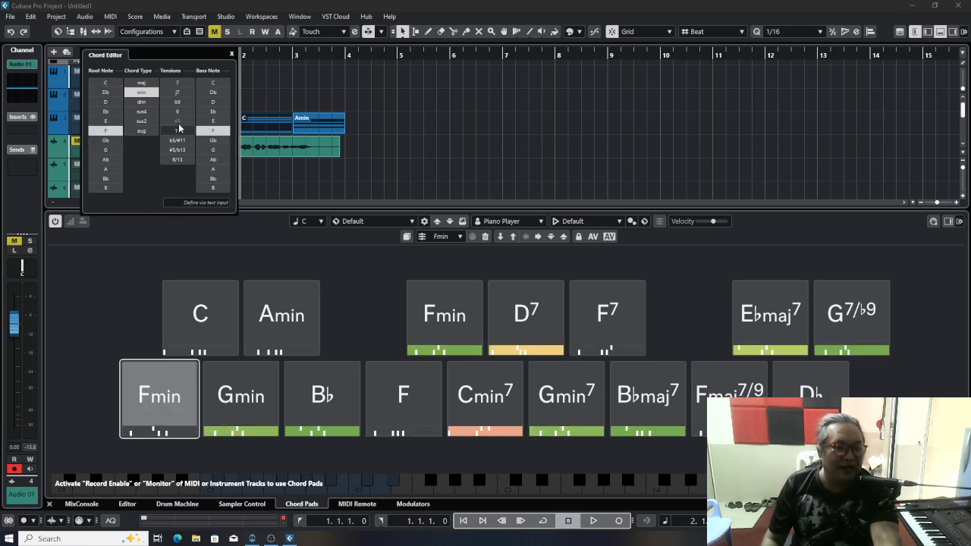
left_click(147, 95)
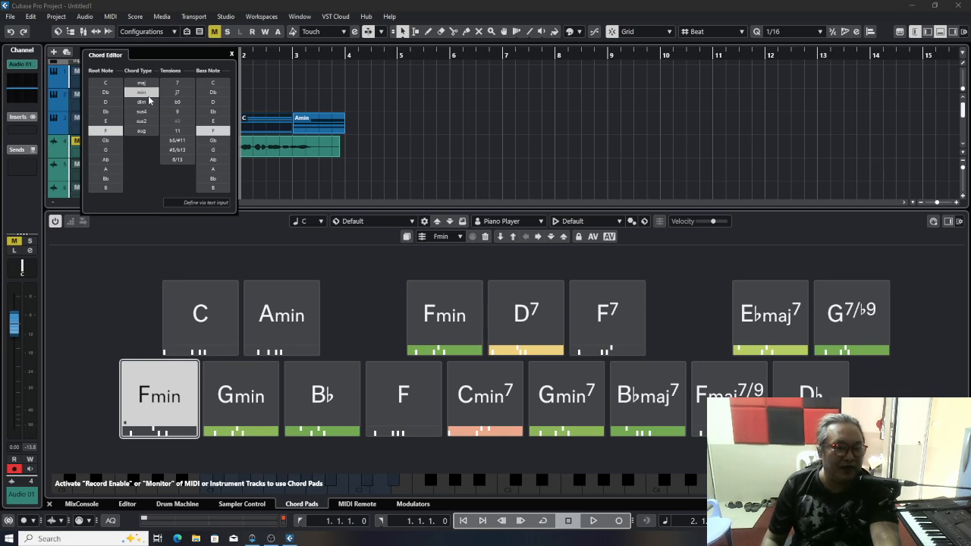
left_click(146, 95)
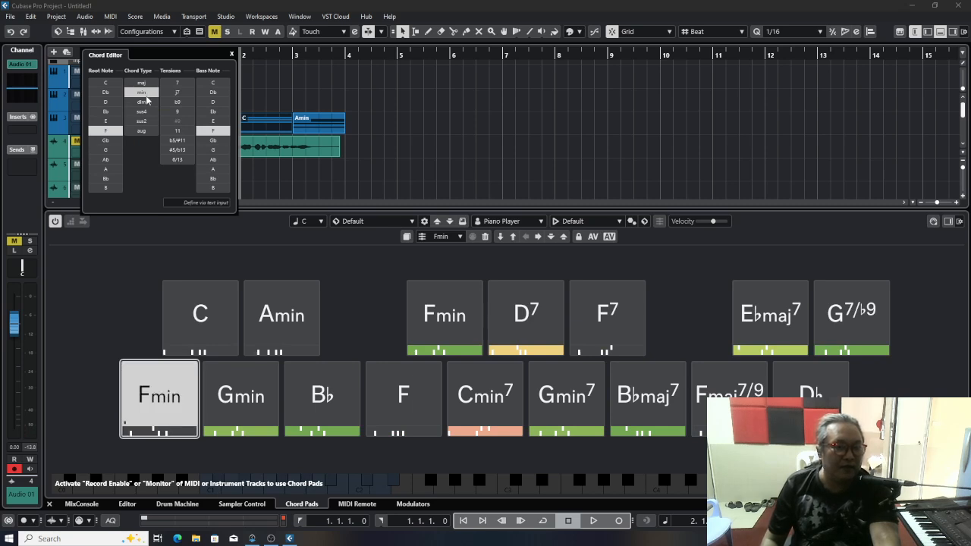
left_click(141, 83)
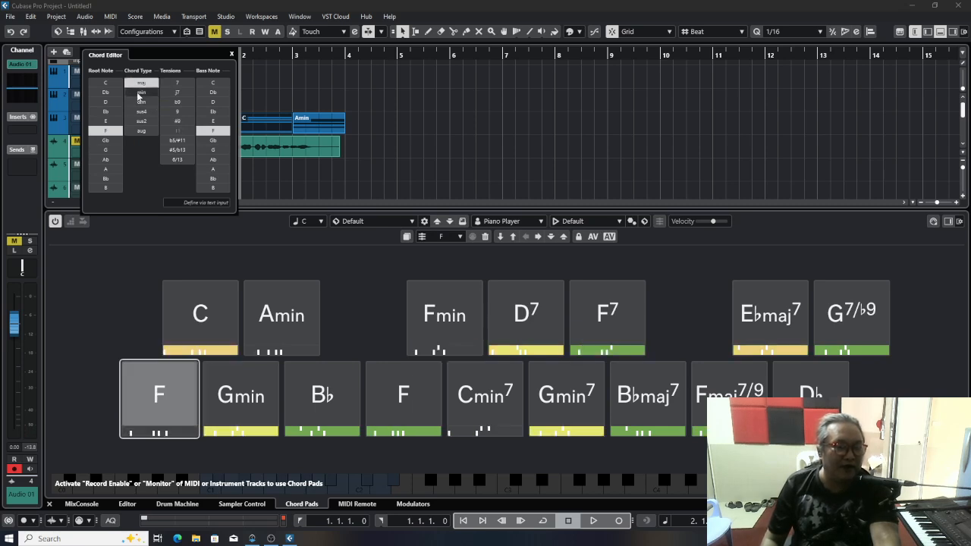
left_click(175, 406)
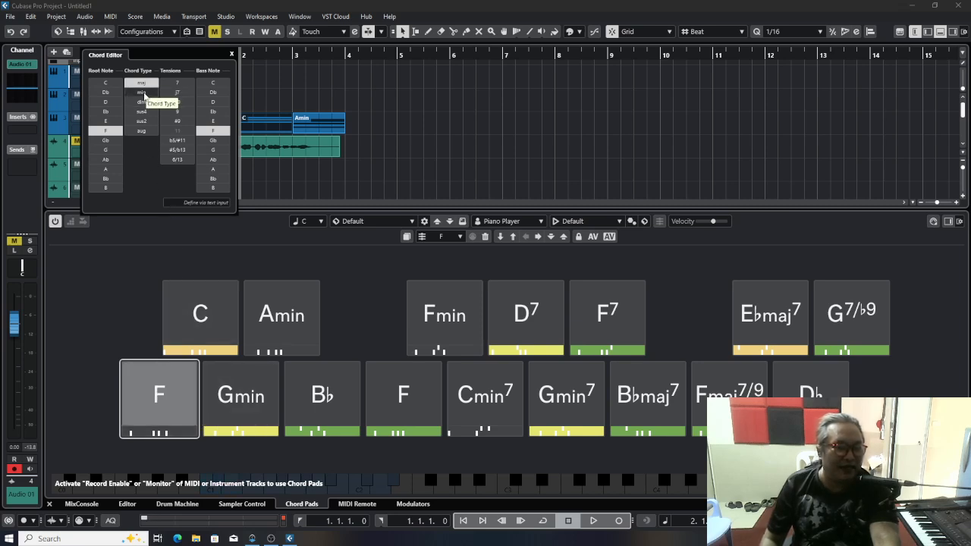
left_click(162, 408)
Step: Place the F major chord at bar 4 of the EZkeys 2 01 track and play the progression from bar 2
mouse_move(160, 409)
left_mouse_down()
mouse_move(282, 362)
mouse_move(392, 195)
mouse_move(392, 145)
mouse_move(373, 97)
mouse_move(353, 100)
left_mouse_up()
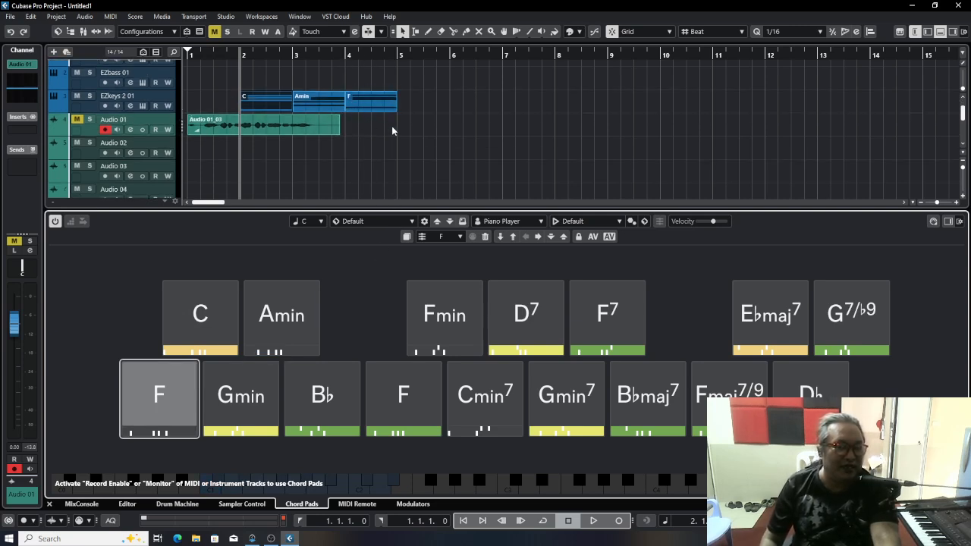
key("space")
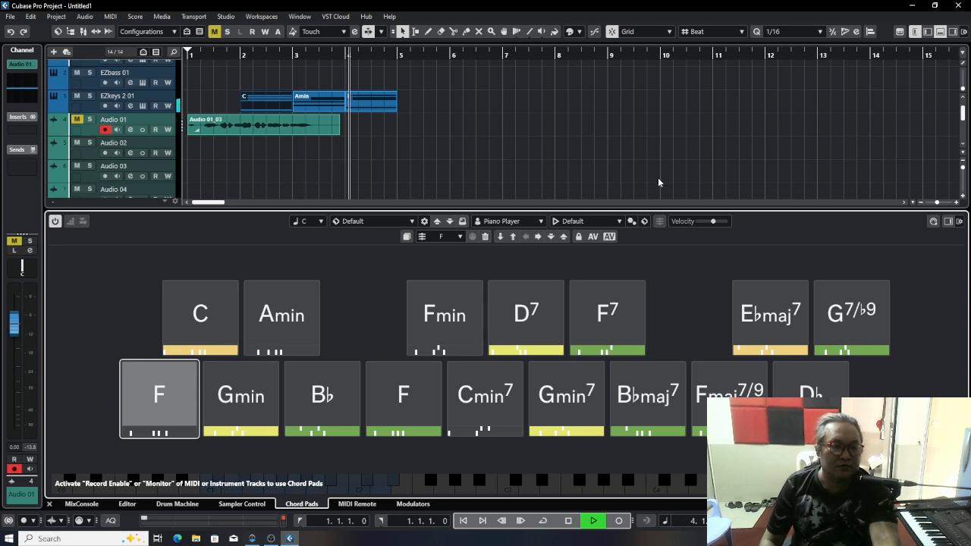
key("space")
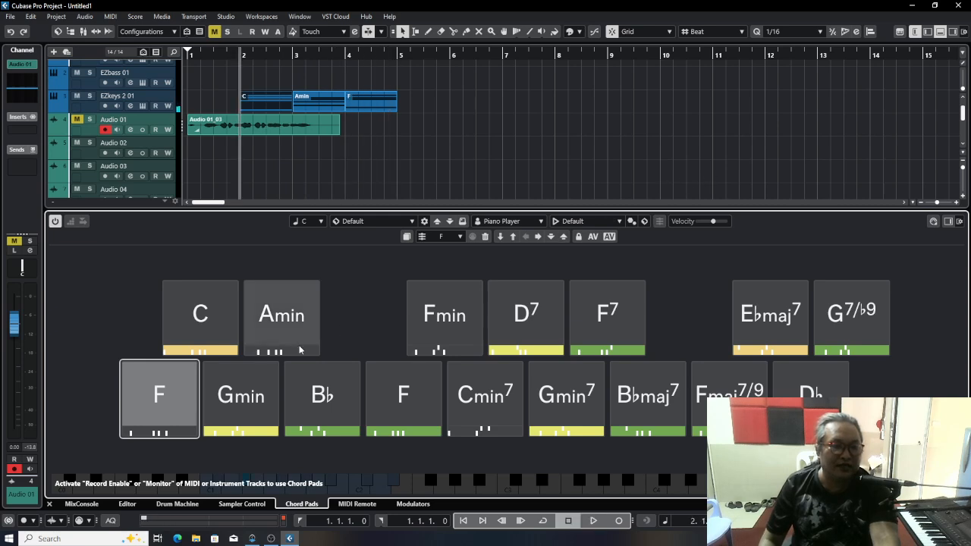
Step: Change the Gmin pad's chord to G major by setting its chord type to maj, and close the Chord Editor
left_click(258, 396)
double_click(258, 398)
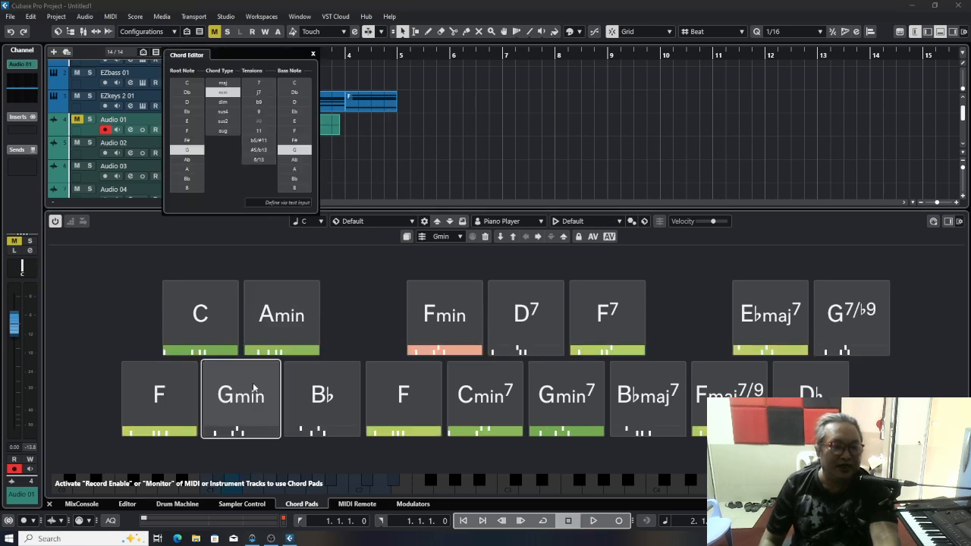
left_click(223, 82)
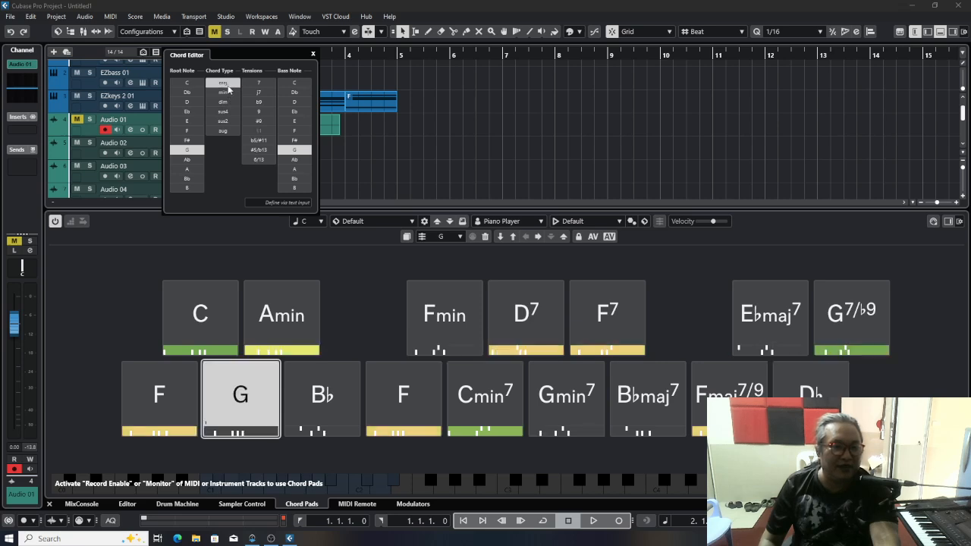
left_click(573, 118)
Step: Place the G chord at bar 5 of the EZkeys 2 01 track, play the progression and hide the Chord Pads zone
left_click_drag(241, 401, 426, 101)
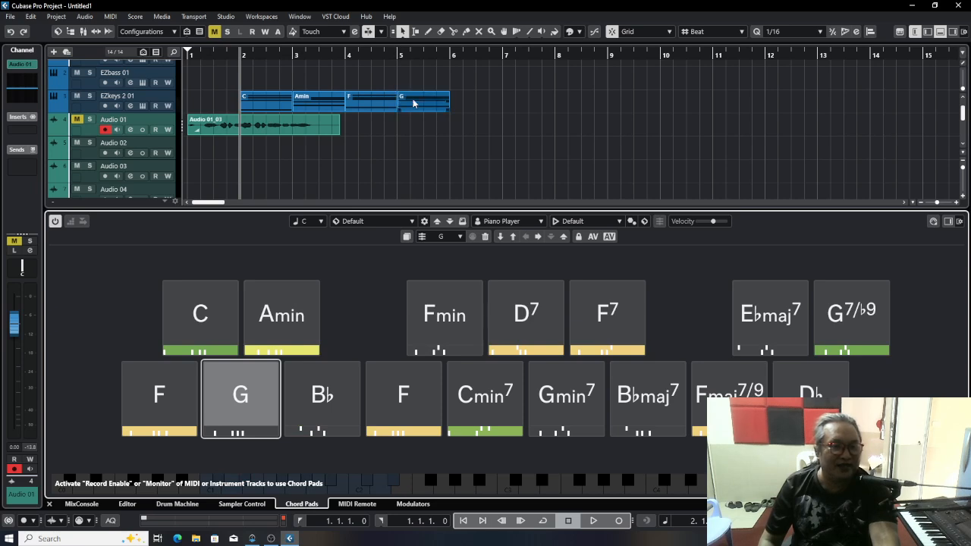
key("space")
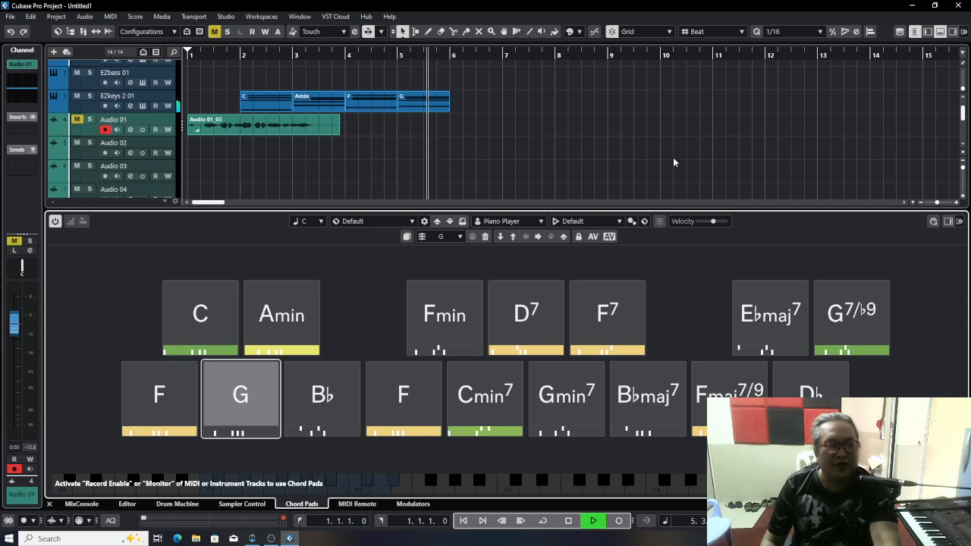
key("space")
left_click(940, 31)
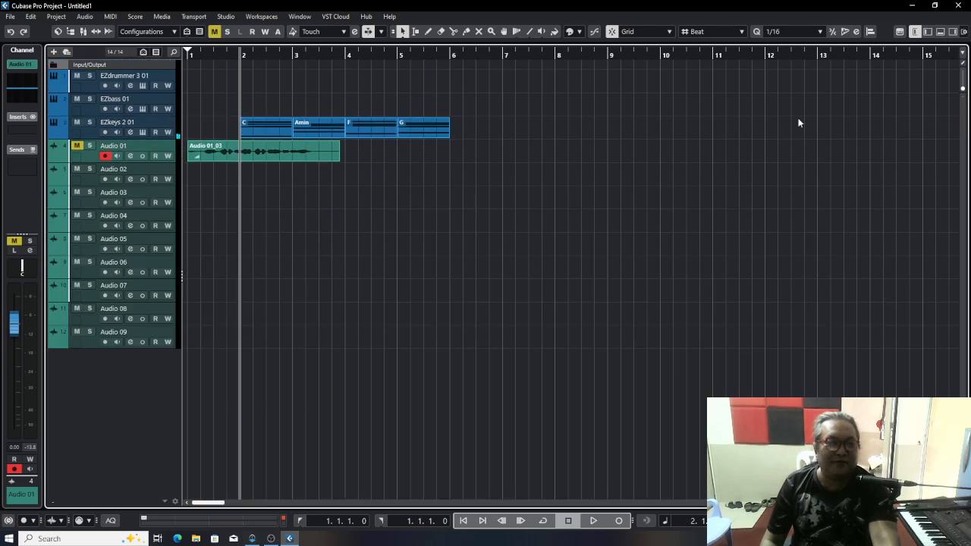
Step: Examine the C chord event's notes in a separate Key Editor window, and close both the window and the lower zone
double_click(261, 129)
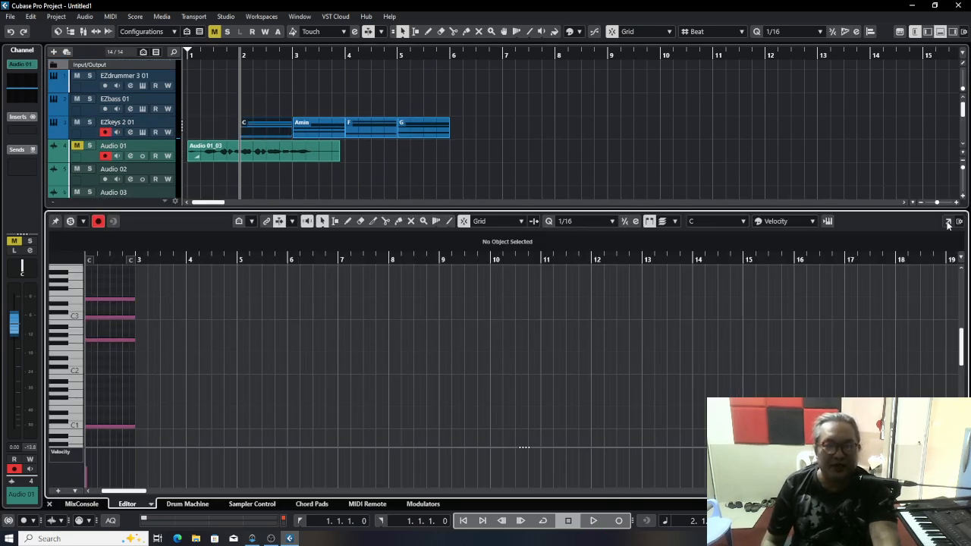
left_click(947, 221)
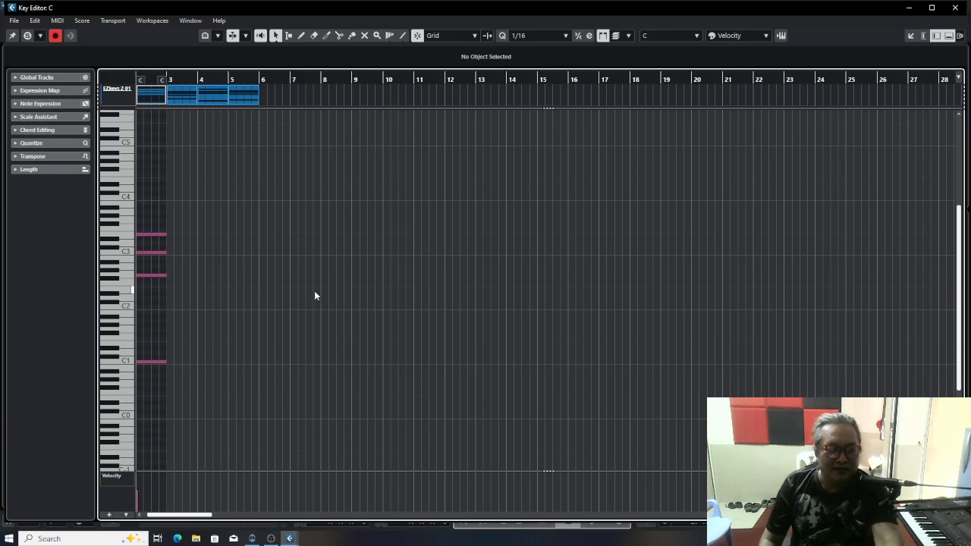
key("h")
key("h")
key("h")
key("h")
key("h")
key("h")
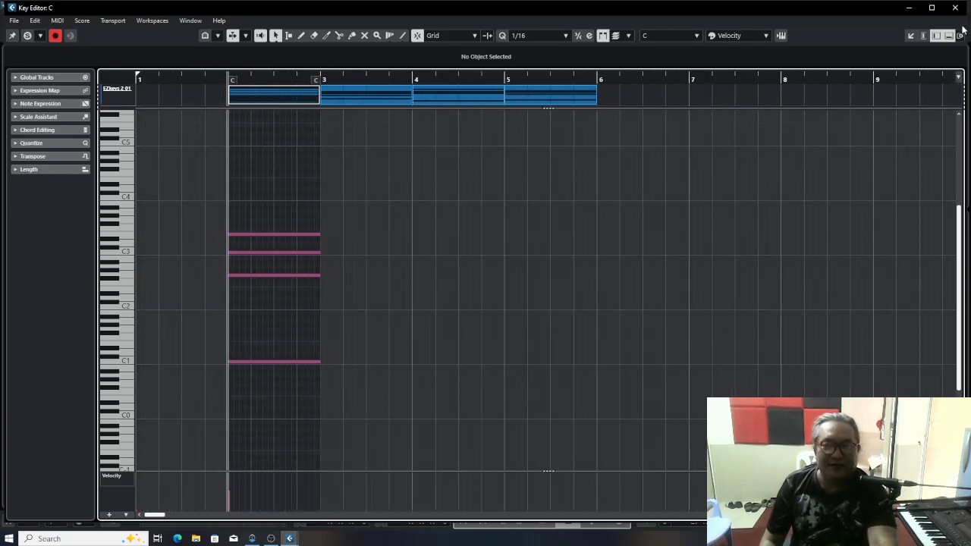
left_click(954, 8)
left_click(941, 32)
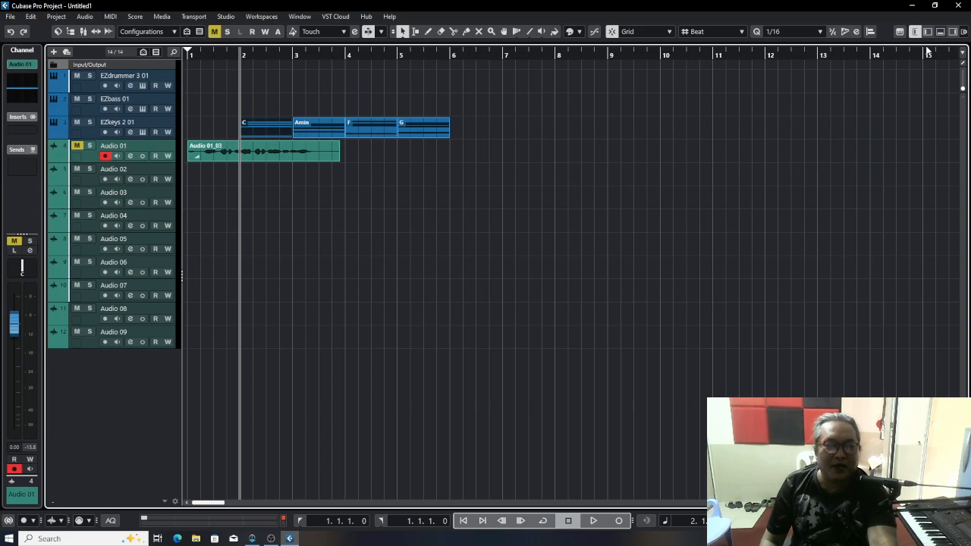
Step: Reopen the C chord event in the lower zone's Key Editor and examine its notes up close
double_click(256, 131)
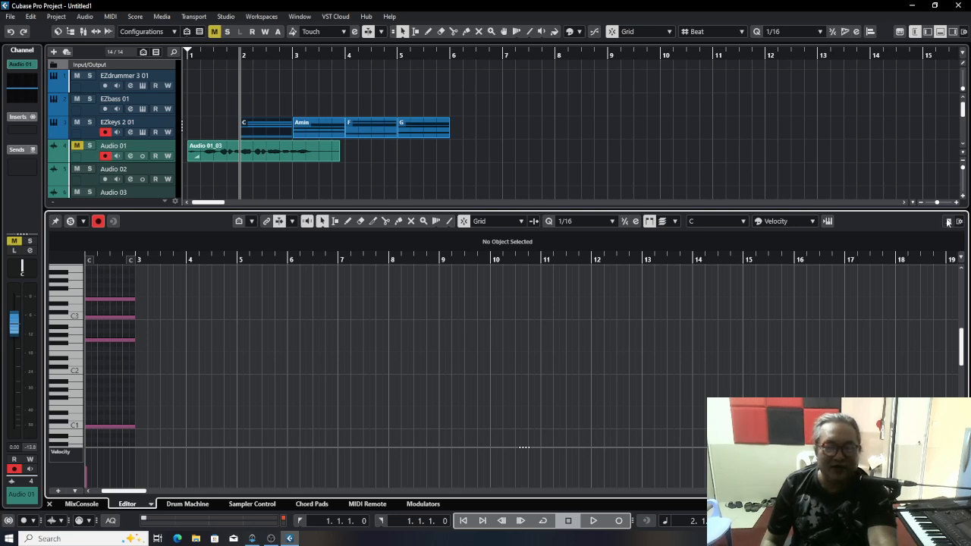
key("h")
key("h")
key("h")
key("h")
key("h")
key("h")
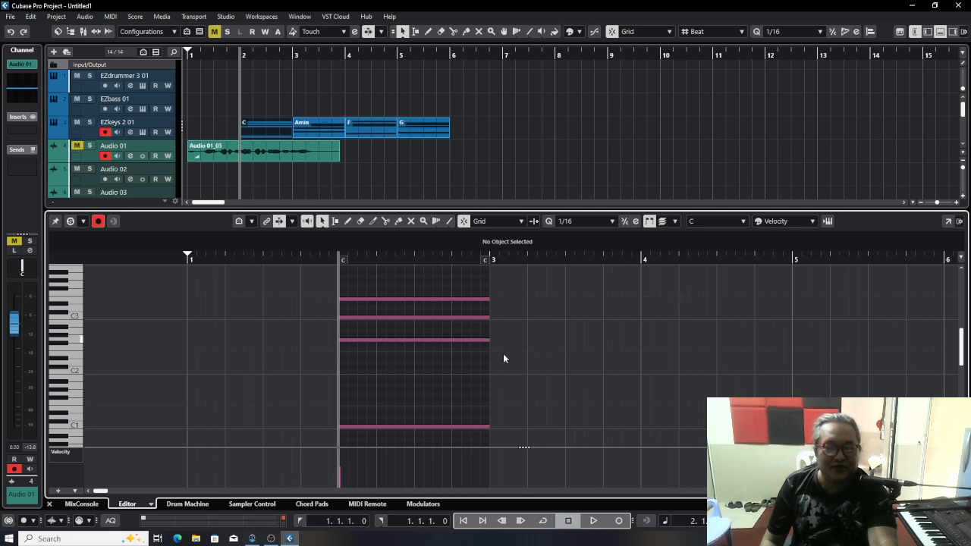
Step: Select all the notes of the C chord event in the Key Editor and shorten them to one beat
key("g")
key("g")
key("g")
key("g")
key("g")
key("g")
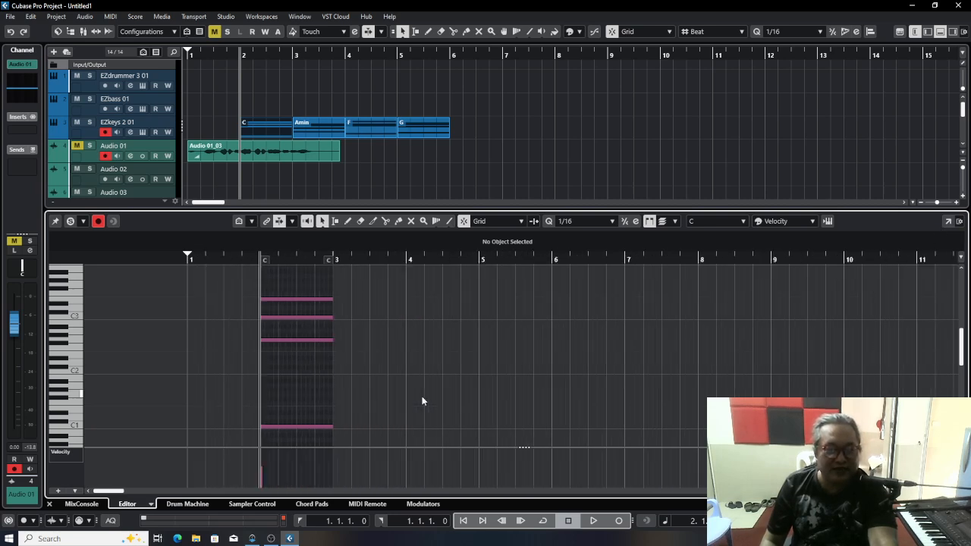
key("h")
key("h")
key("h")
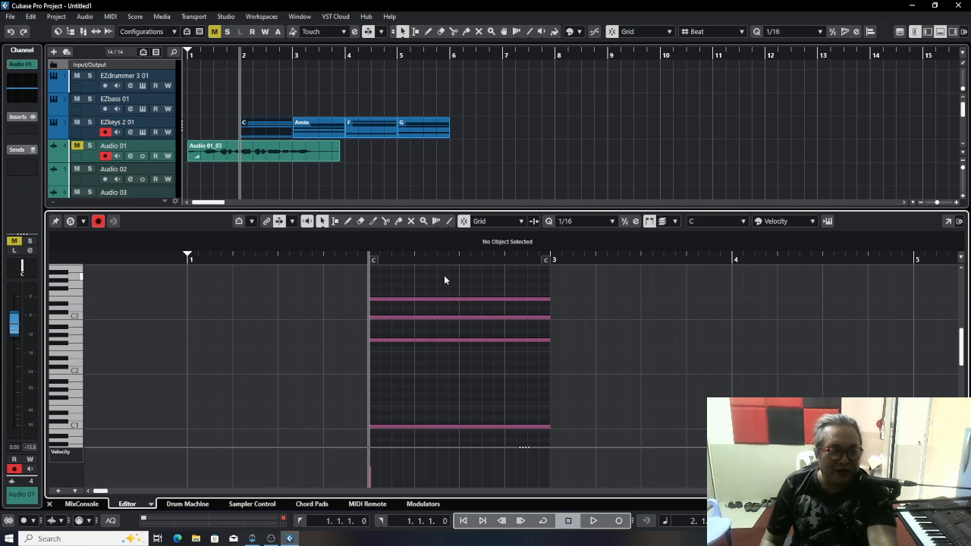
left_click_drag(445, 279, 540, 418)
left_click_drag(961, 379, 961, 358)
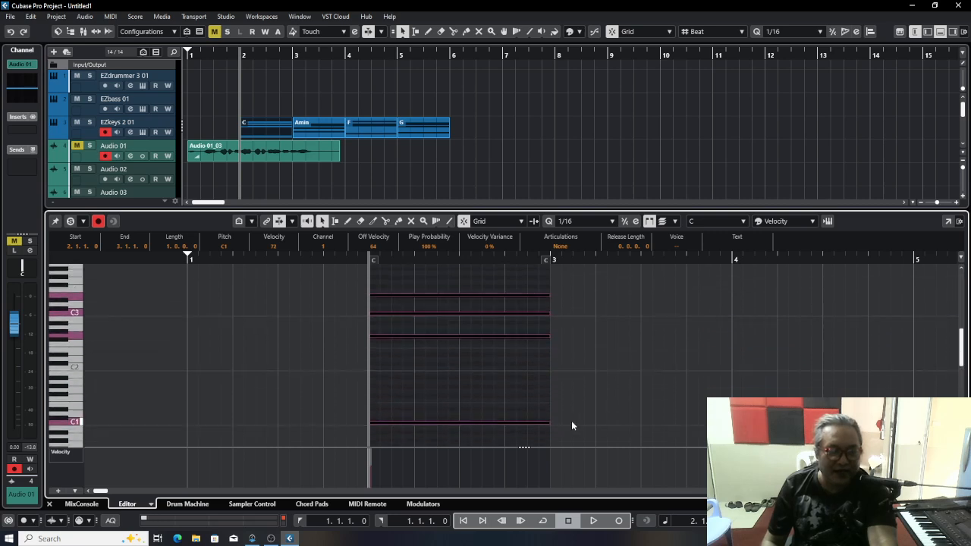
left_click_drag(548, 423, 414, 413)
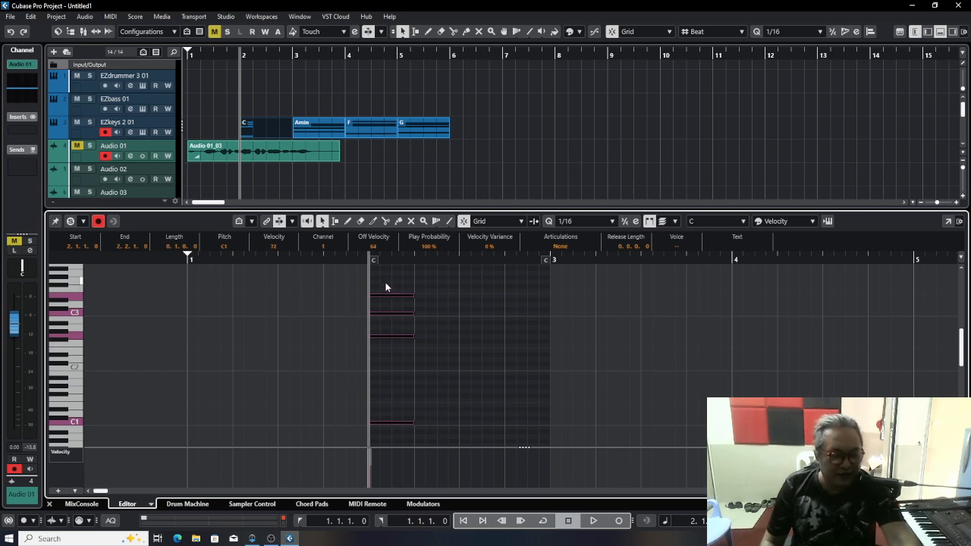
Step: Duplicate the one-beat C chord onto beats 2, 3 and 4 of bar 2, moving the project cursor along each beat
left_click(415, 258)
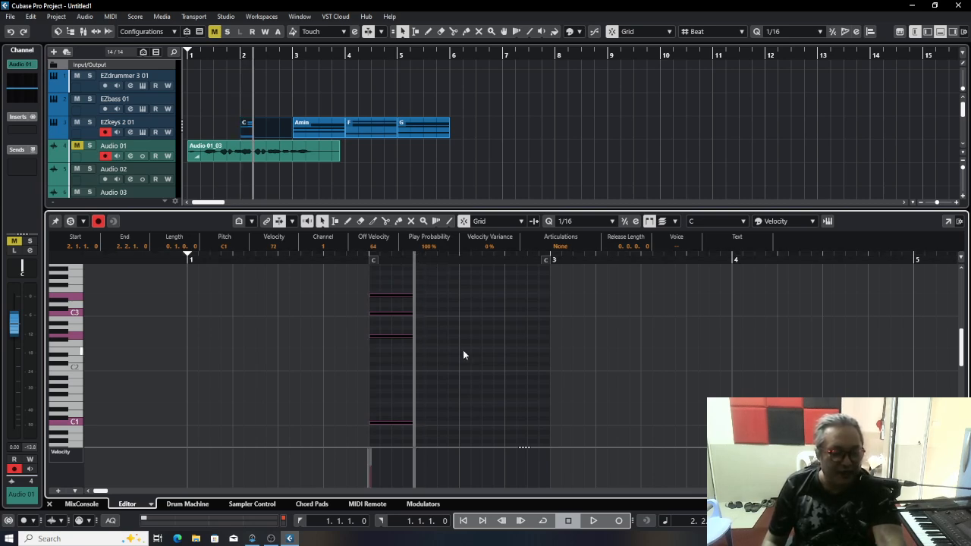
key("ctrl+d")
left_click(459, 260)
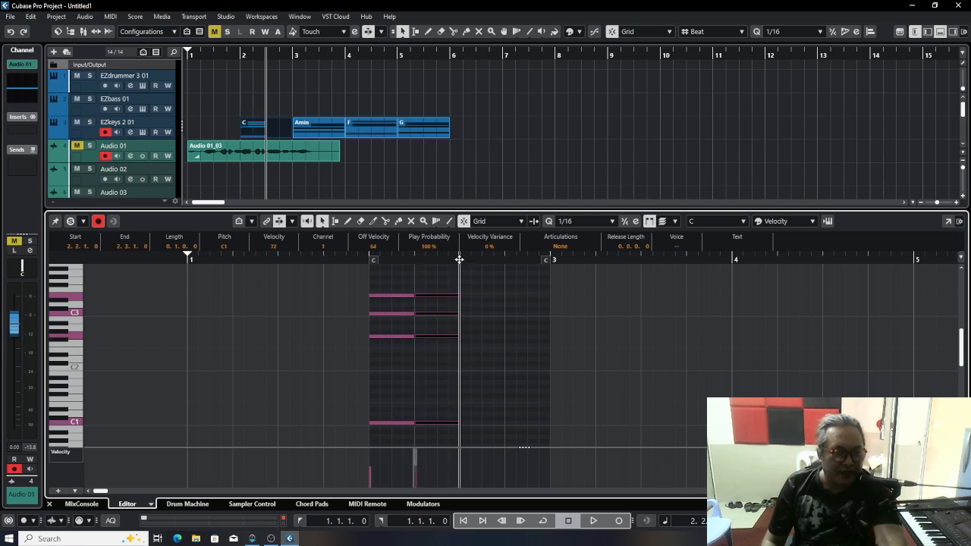
key("ctrl+d")
left_click(506, 258)
key("ctrl+d")
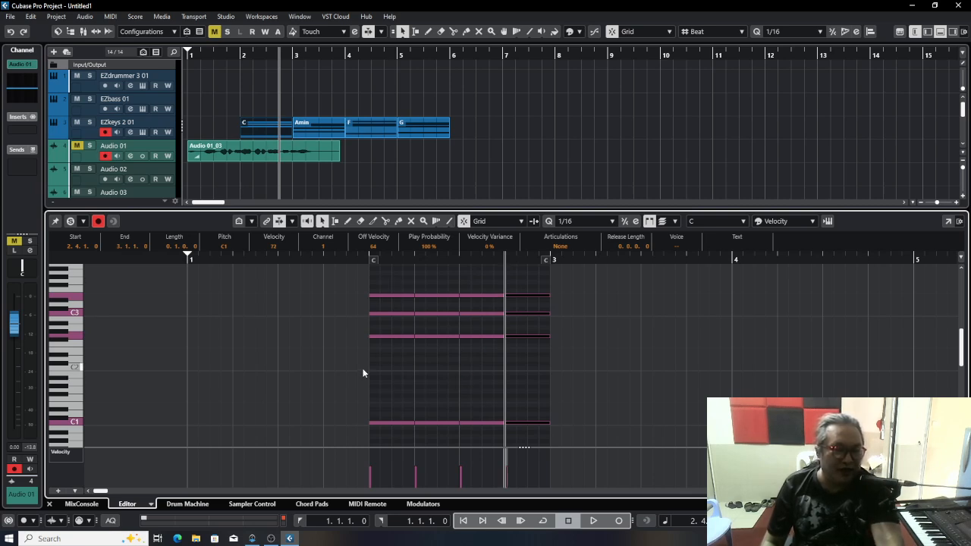
Step: Play the repeated C chord from the start of bar 2 and stop playback
left_click(242, 54)
key("space")
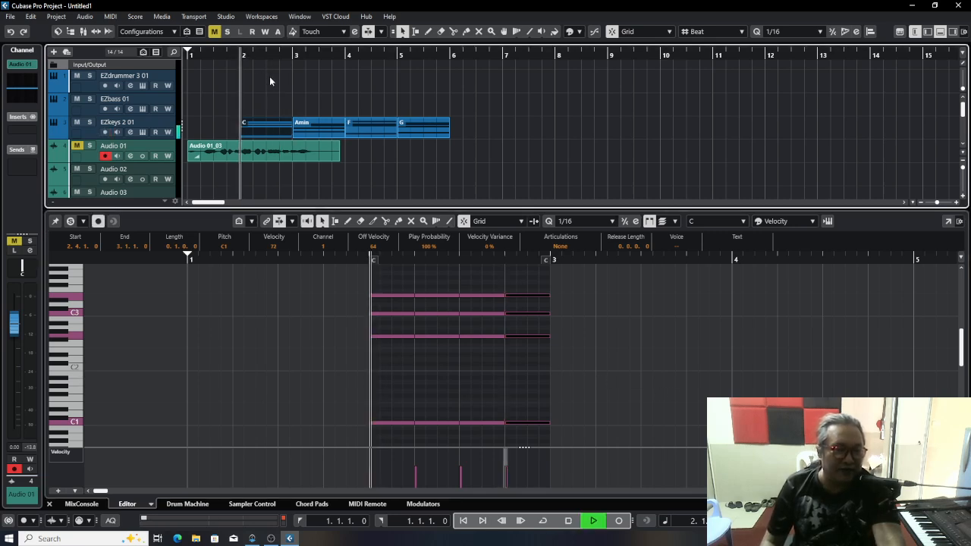
key("space")
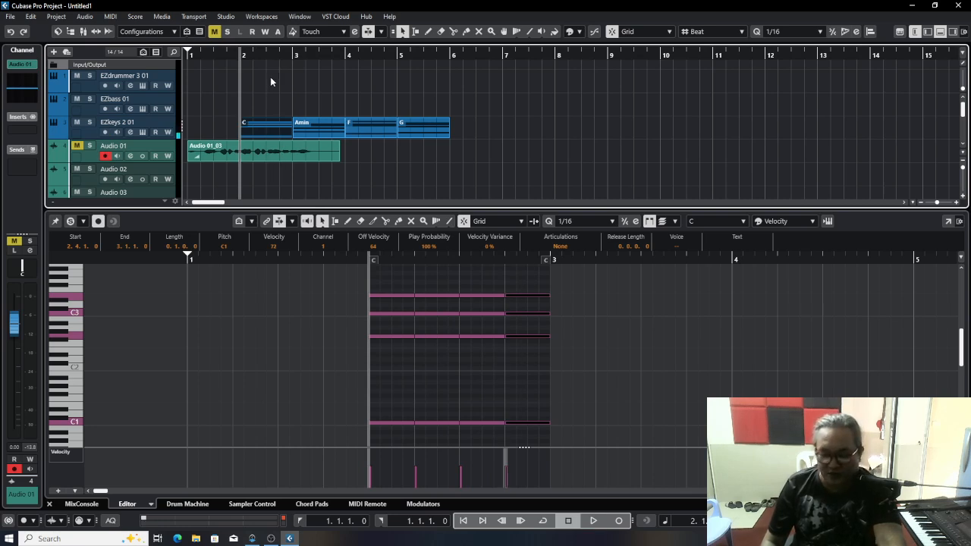
Step: Shorten all the repeated chord notes to 0.0.2.0 and shift them to the offbeats, starting at 2.1.3.0
left_click_drag(386, 281, 532, 432)
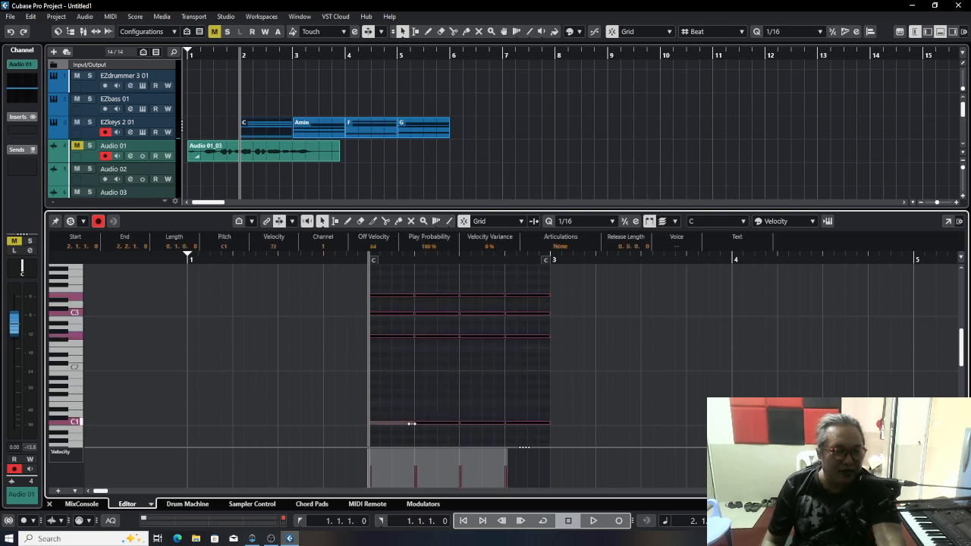
left_click_drag(408, 428, 389, 424)
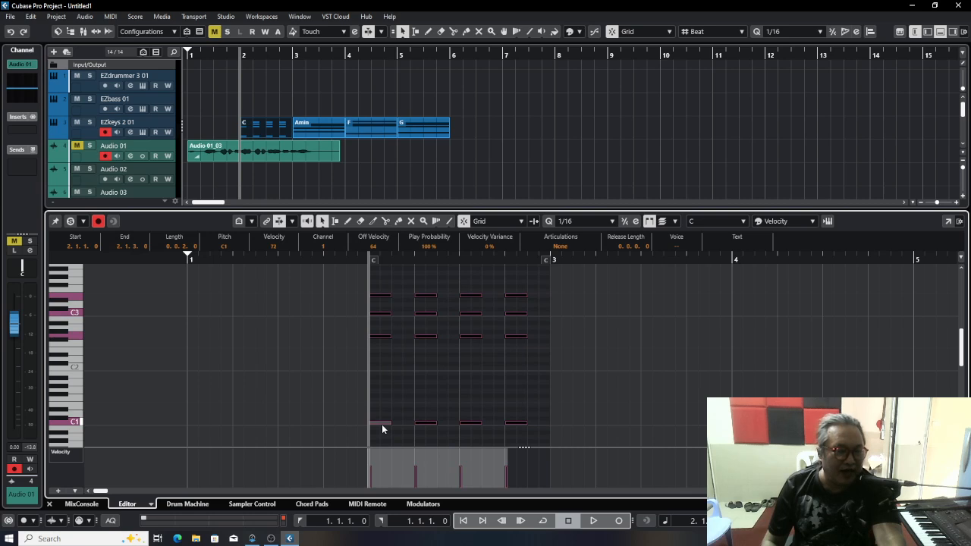
left_click_drag(381, 423, 397, 423)
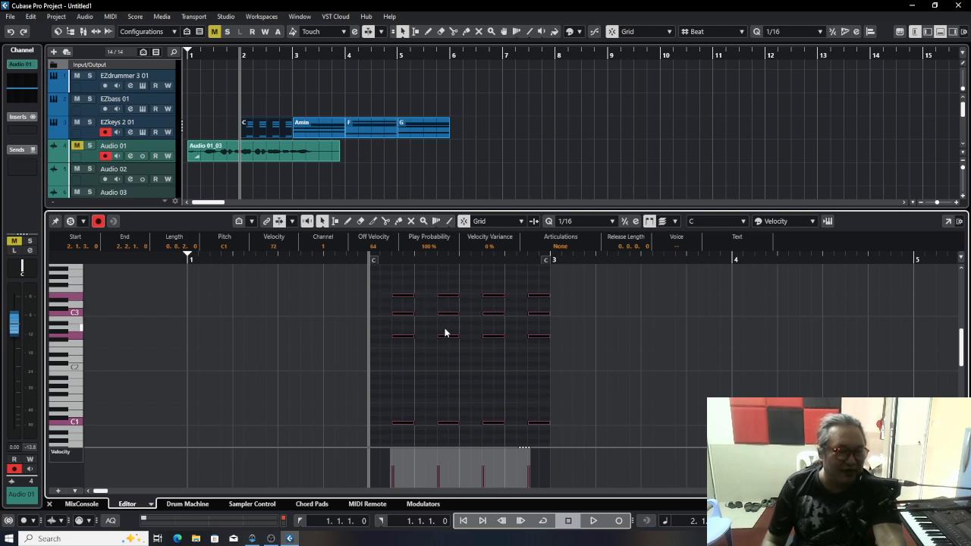
Step: Play the offbeat chord pattern twice from bar 2 to check its rhythm
key("space")
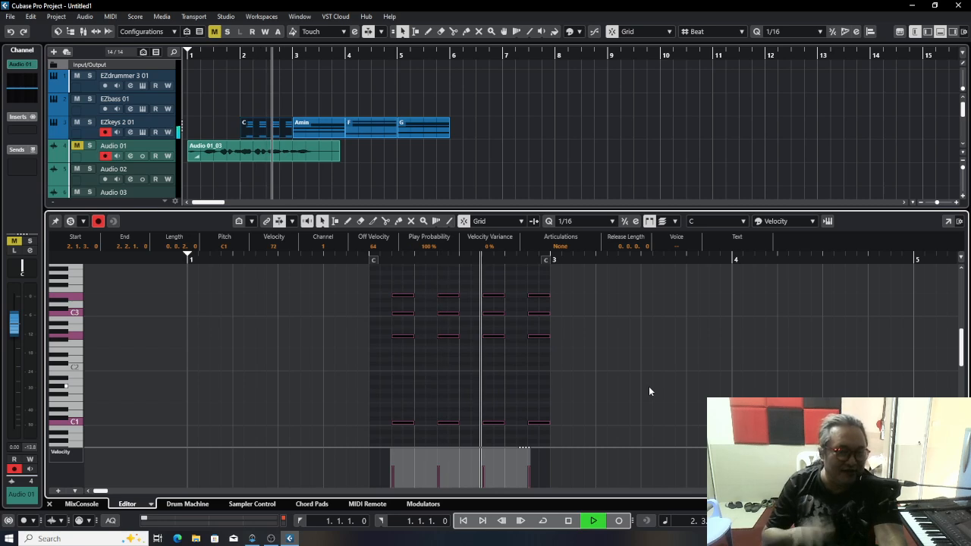
key("space")
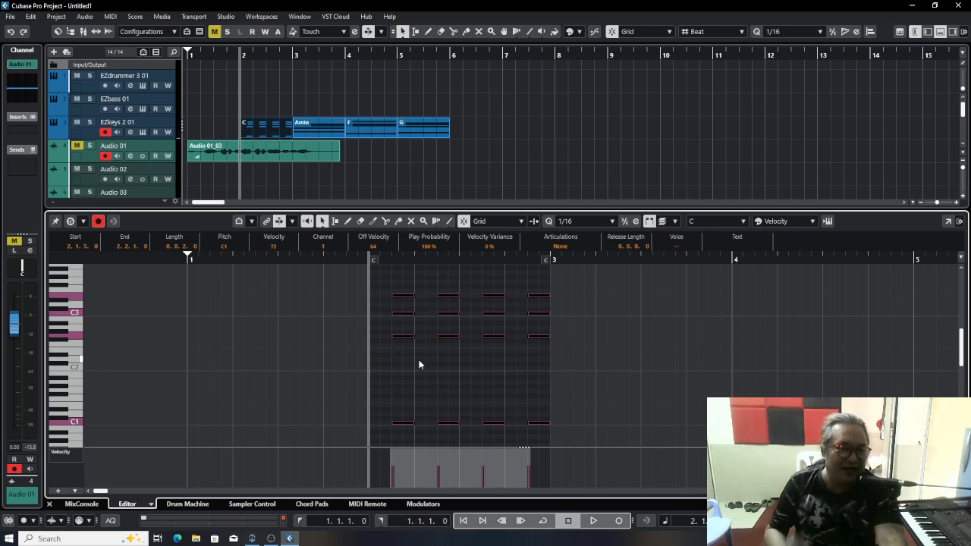
key("space")
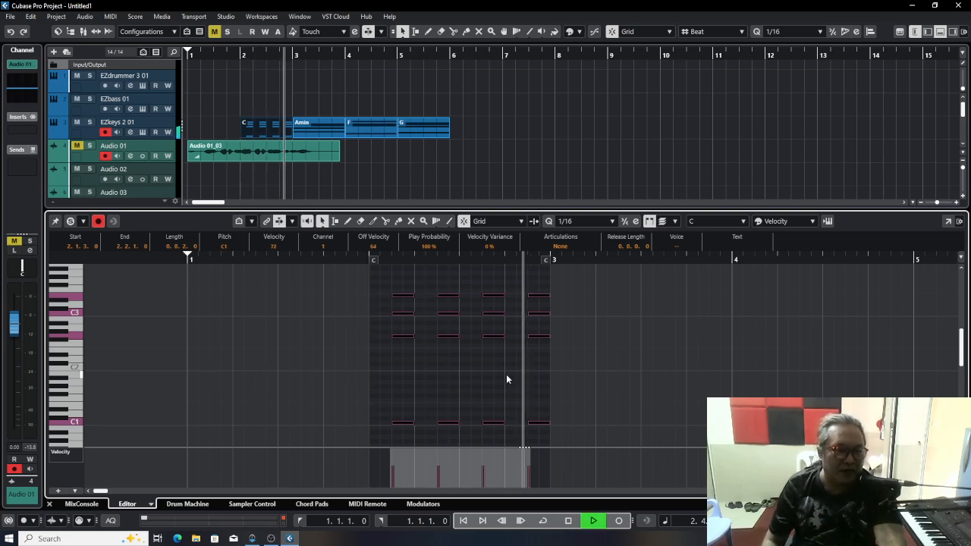
key("space")
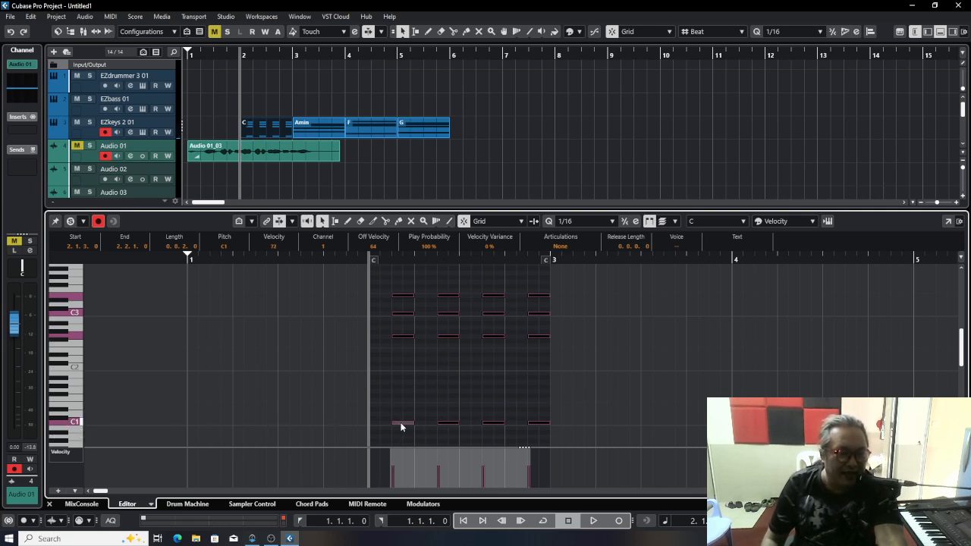
Step: Transpose the whole offbeat chord pattern up an octave so its lowest note is C2, and play it back
left_click_drag(400, 423, 402, 372)
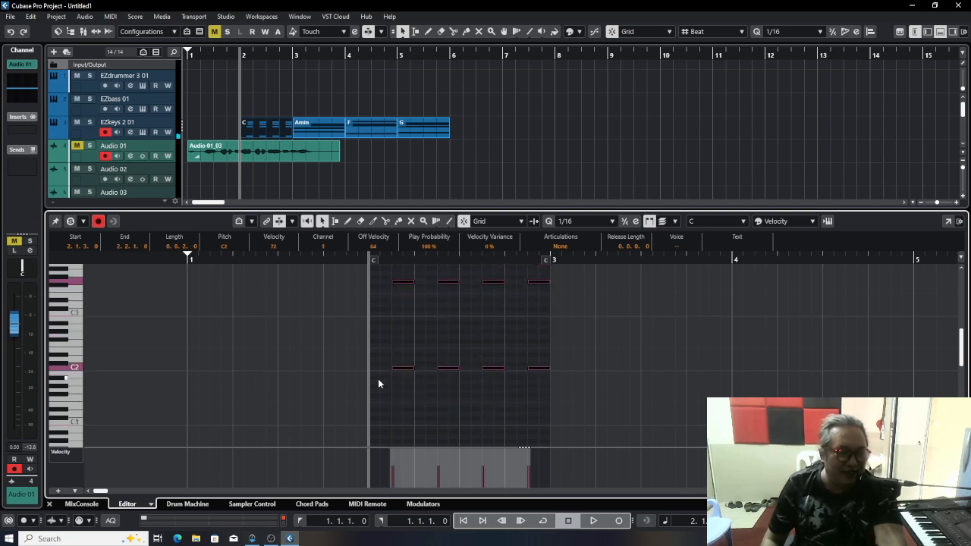
key("space")
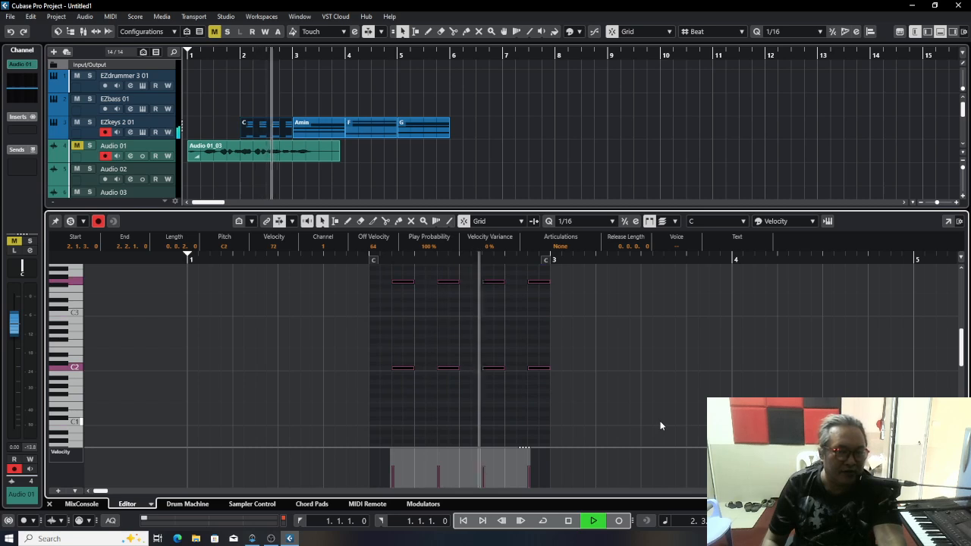
key("space")
scroll(660, 425, "up", 2)
scroll(660, 425, "down", 2)
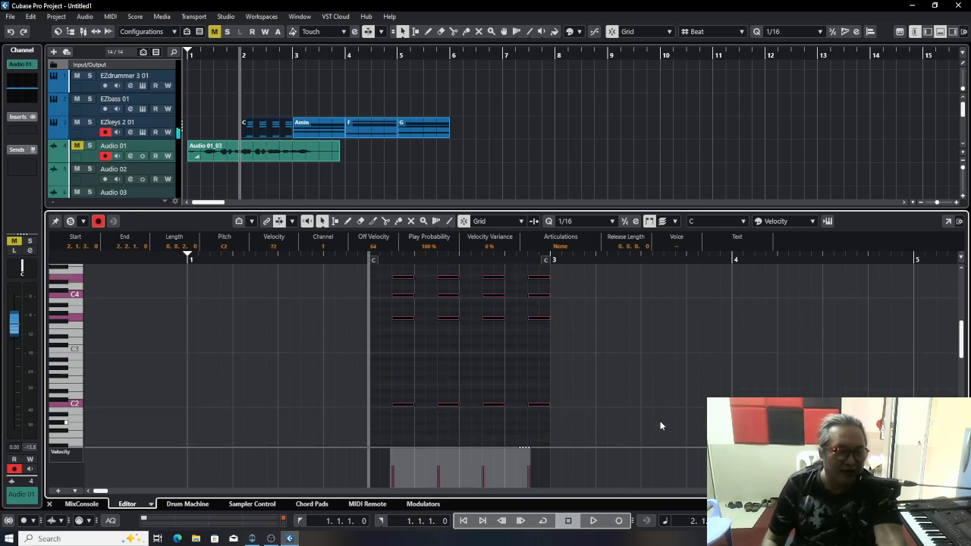
Step: Raise the chord pattern another octave so its lowest note is C3, and listen to it
left_click(401, 406)
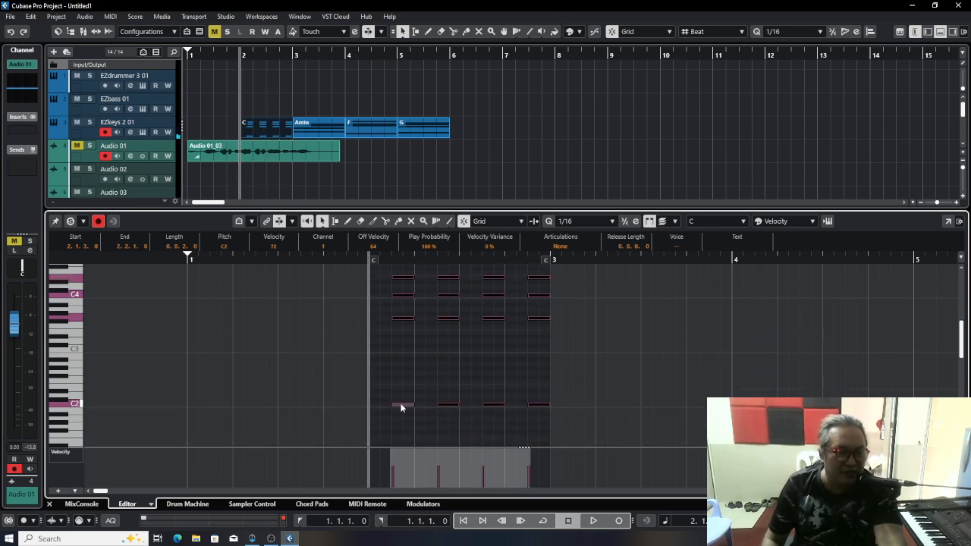
left_click_drag(402, 405, 407, 352)
key("space")
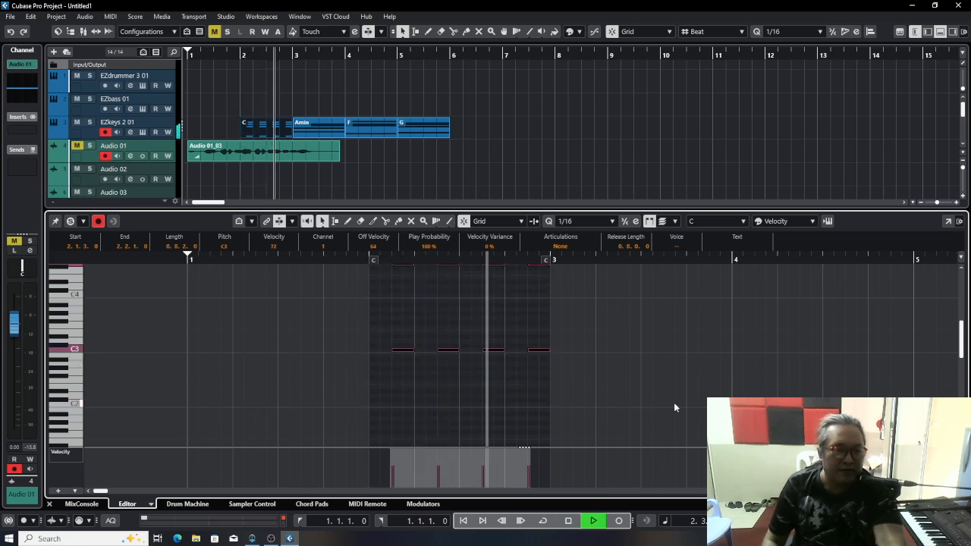
key("space")
scroll(674, 406, "up", 2)
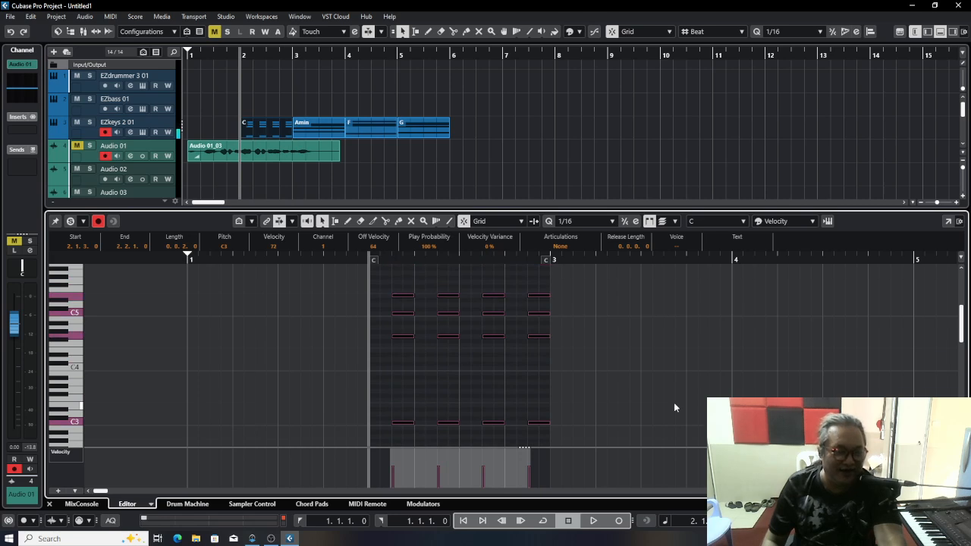
Step: Hide the lower zone and delete the C, Amin, F and G chord events from the EZkeys 2 01 track
left_click(940, 32)
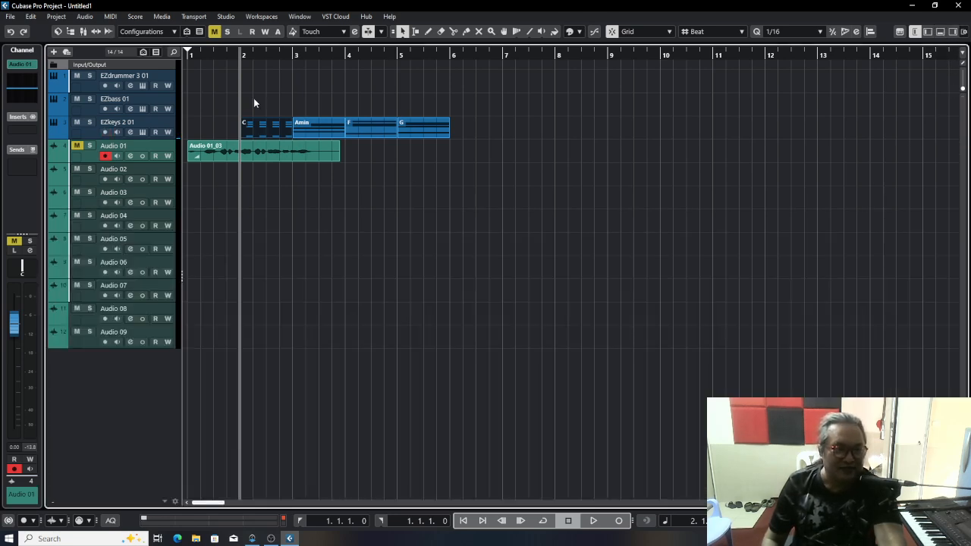
left_click_drag(282, 117, 489, 136)
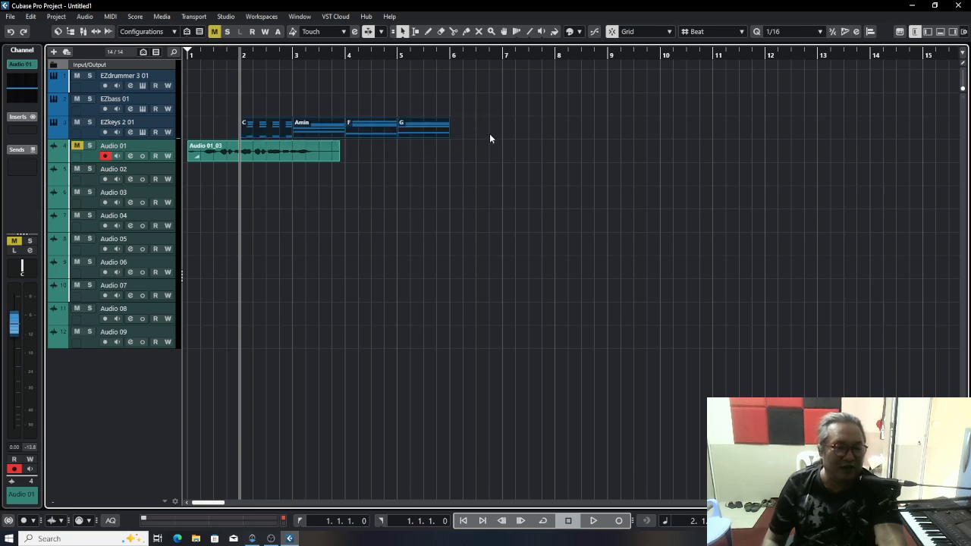
key("Delete")
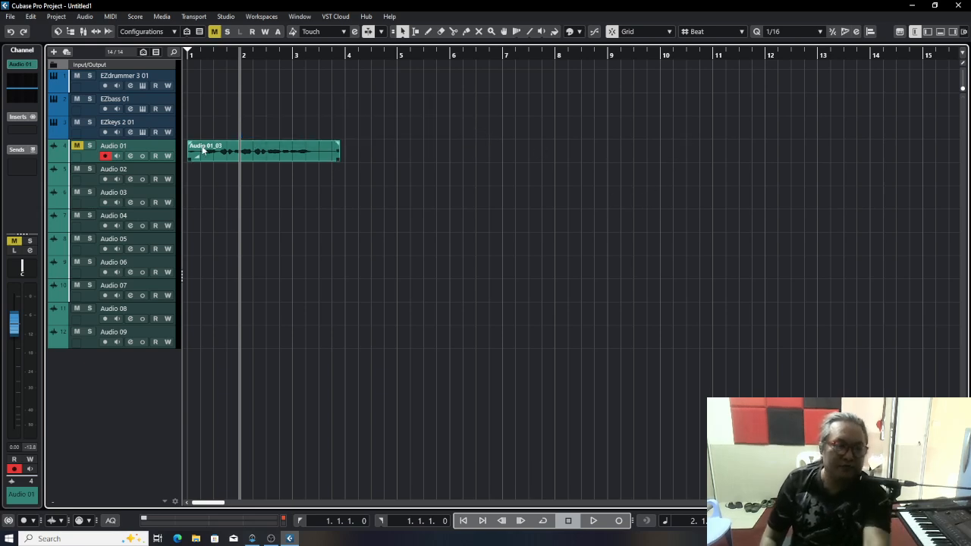
Step: Select the EZdrummer 3 01 track, view its channel settings and close them
left_click(89, 84)
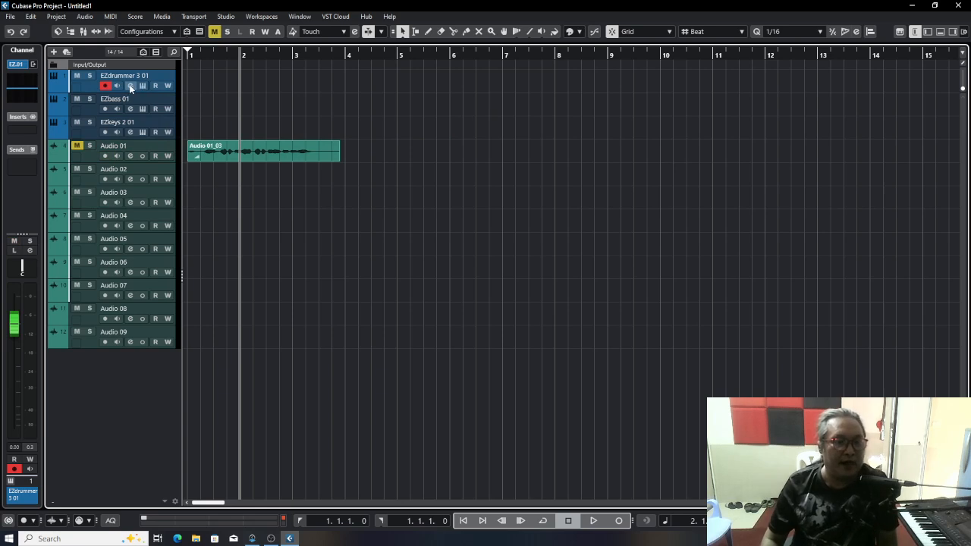
left_click(130, 86)
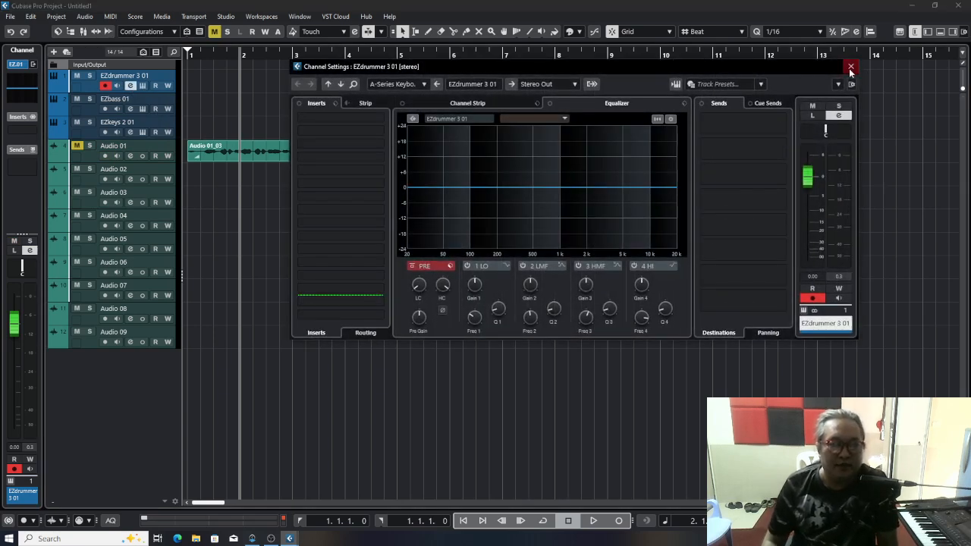
left_click(841, 69)
Step: Open the EZdrummer 3 instrument, view its Grooves library and close the instrument window
left_click(142, 86)
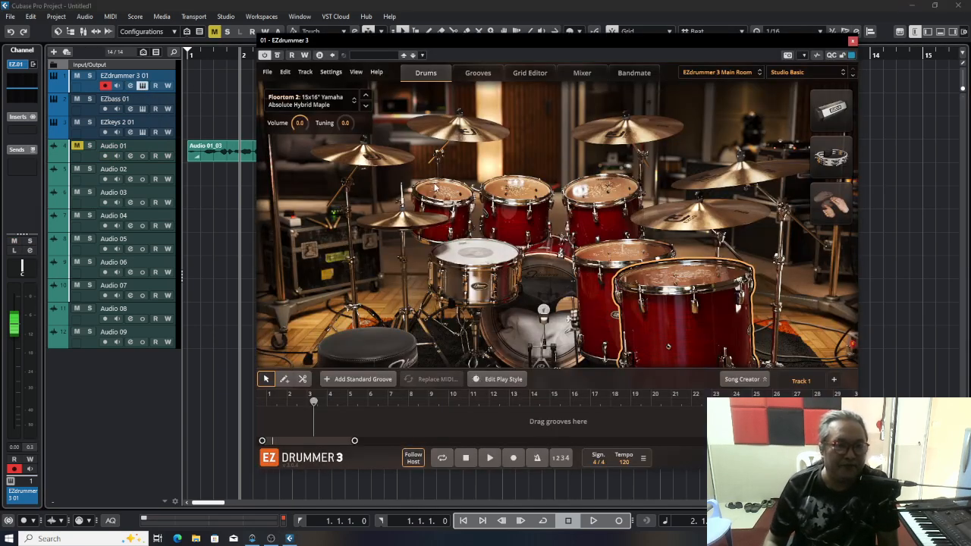
left_click(478, 76)
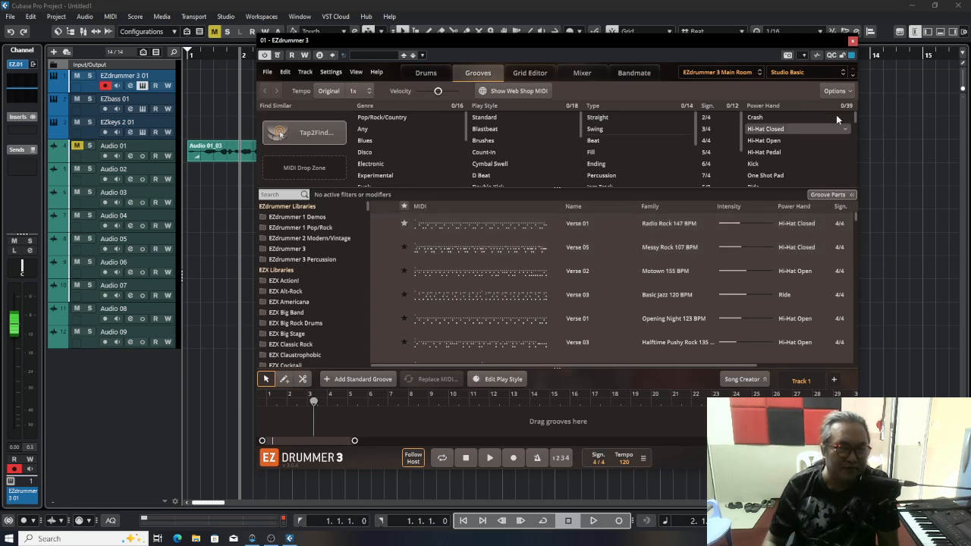
left_click(852, 41)
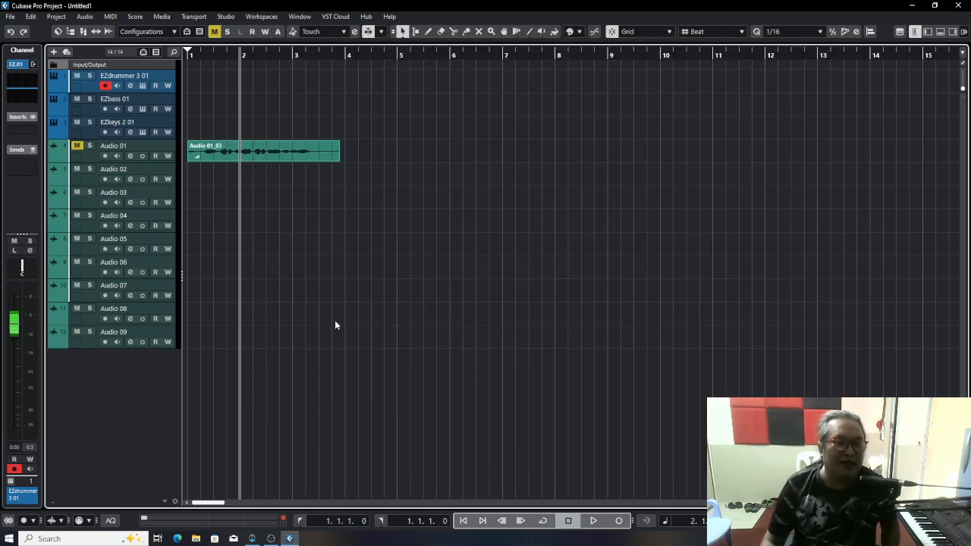